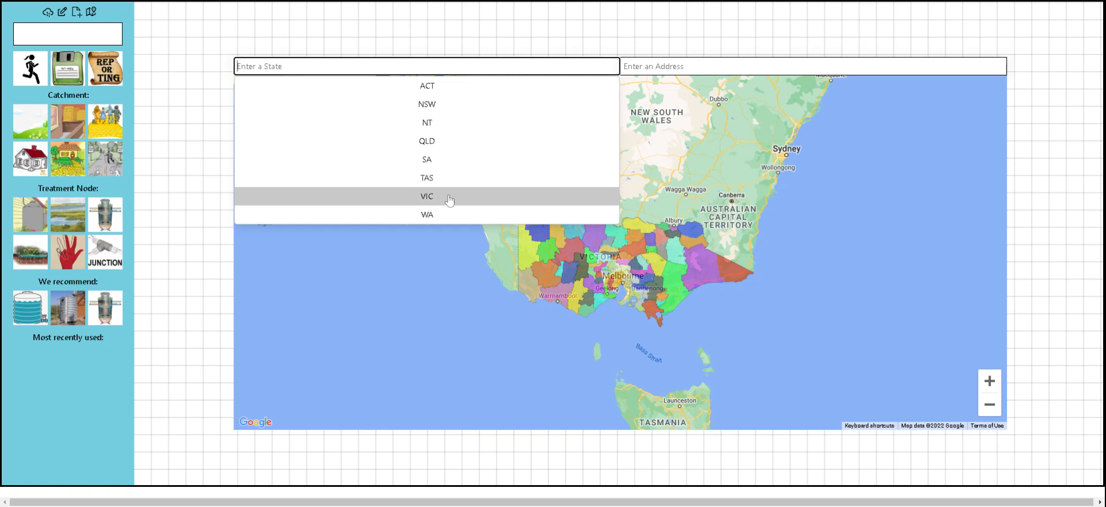
Replace the initially chosen VIC state with NSW from the state suggestions.
click(448, 197)
click(653, 66)
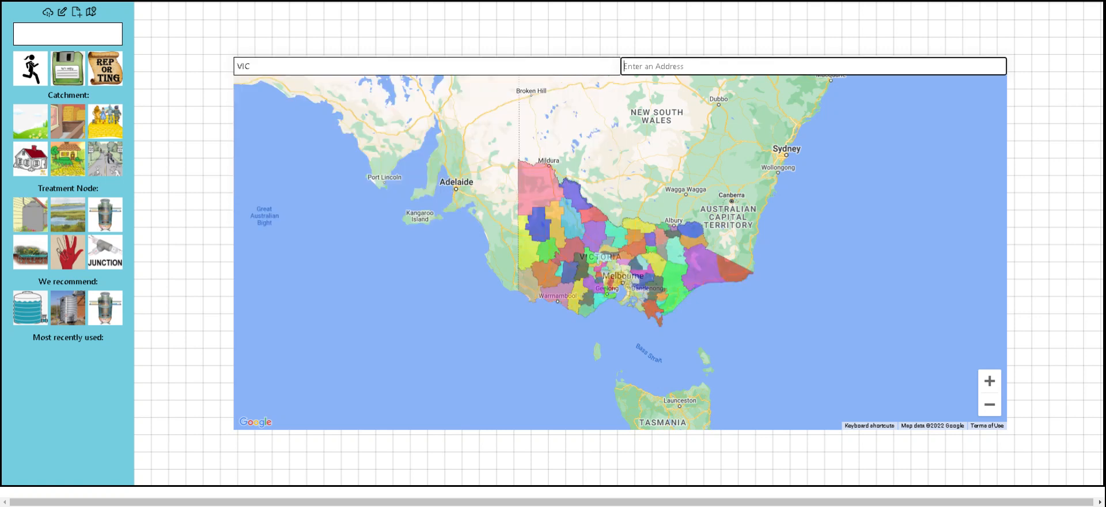
click(323, 66)
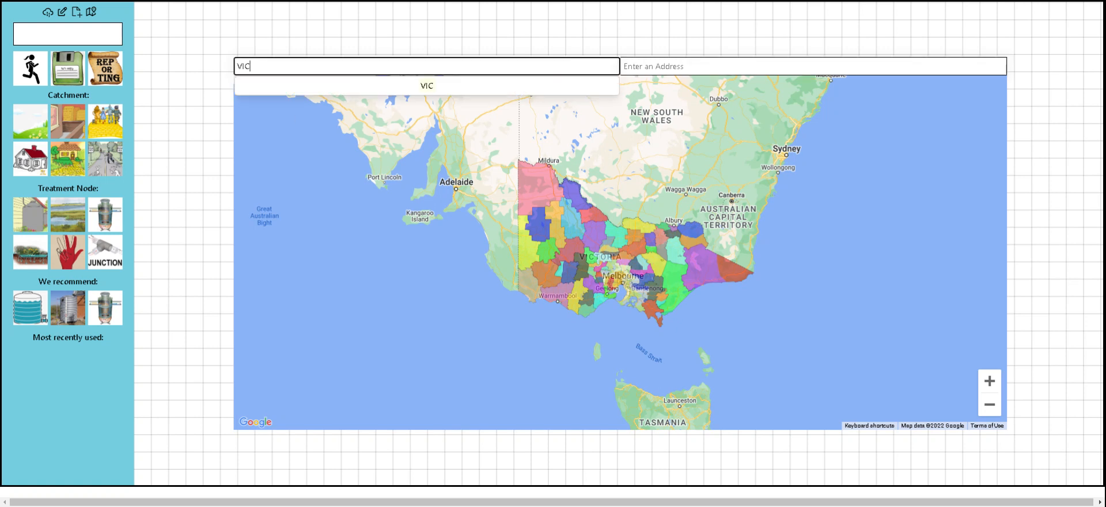
key(BackSpace)
key(BackSpace)
key(BackSpace)
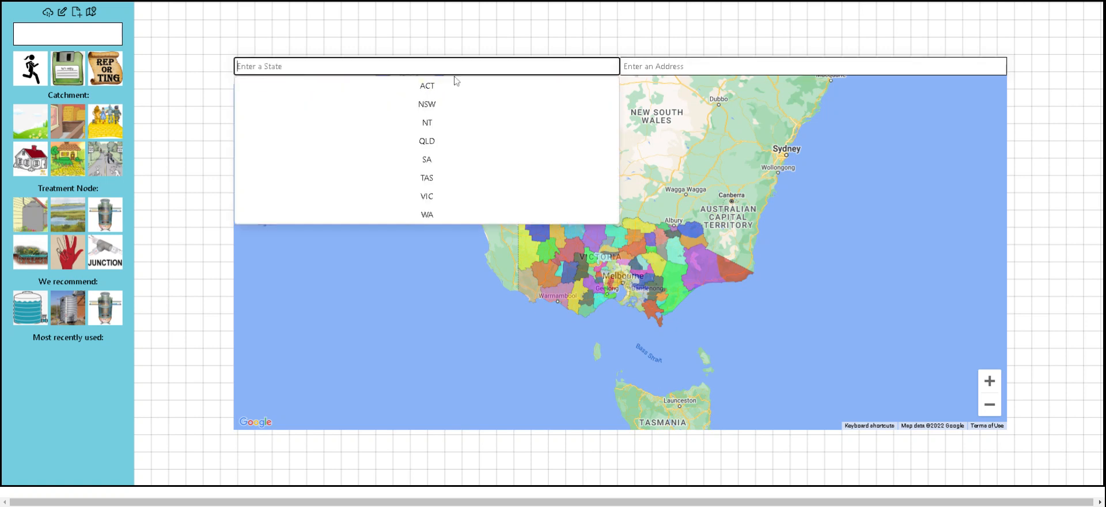
text(nsw)
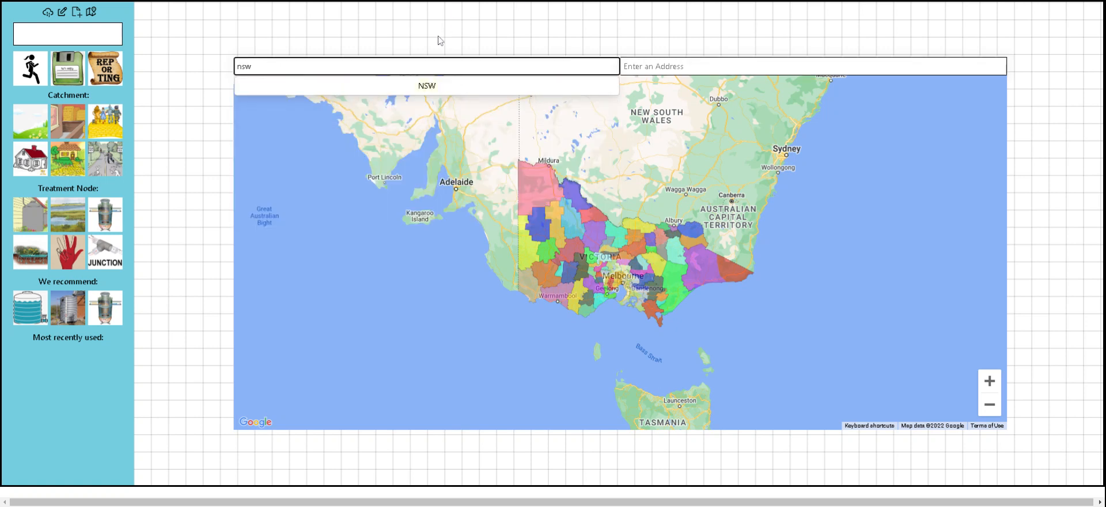
click(437, 86)
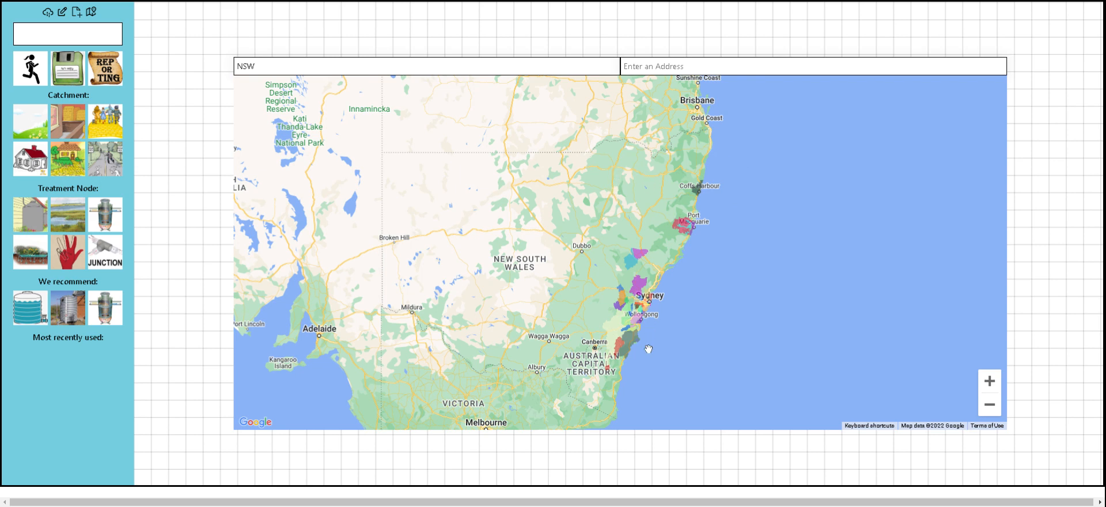
Switch the state back to VIC and zoom the map in on Victoria's council areas.
double_click(987, 385)
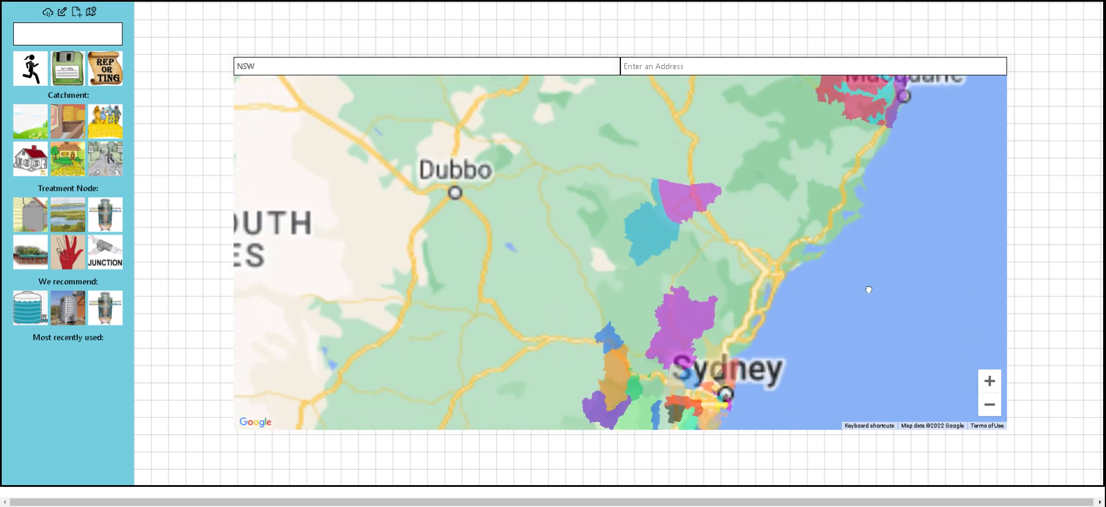
drag(866, 289, 856, 181)
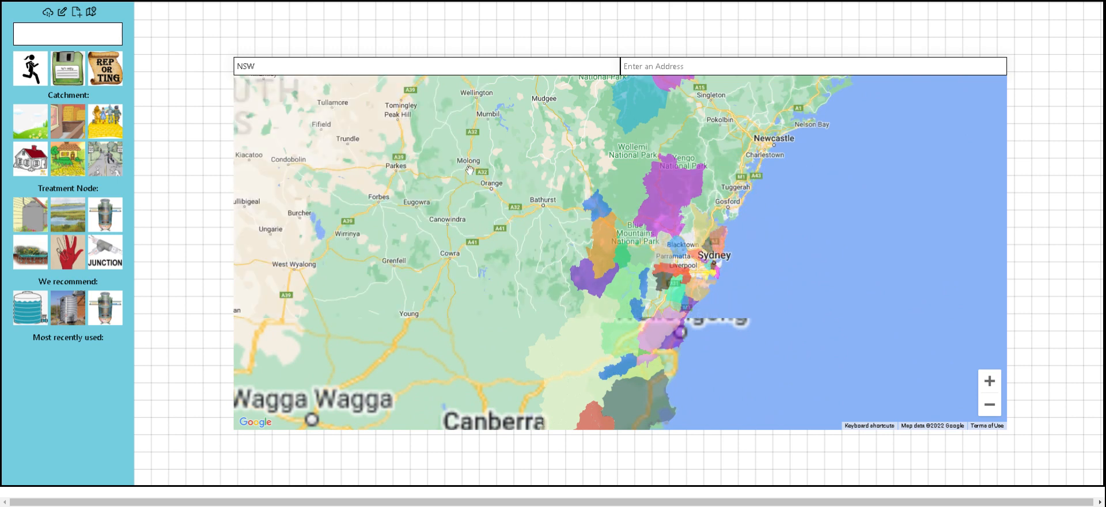
click(311, 66)
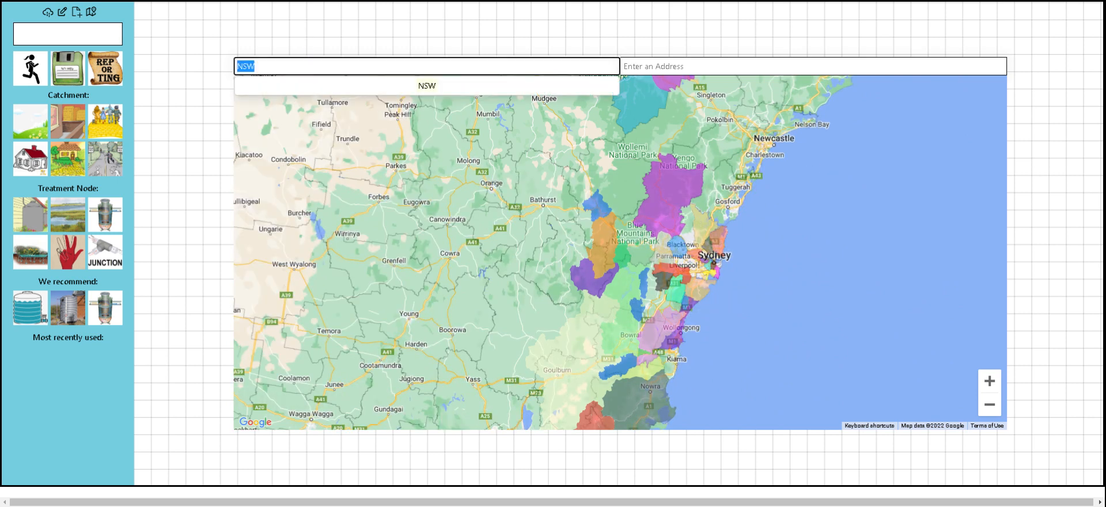
text(vic)
key(Down)
key(Return)
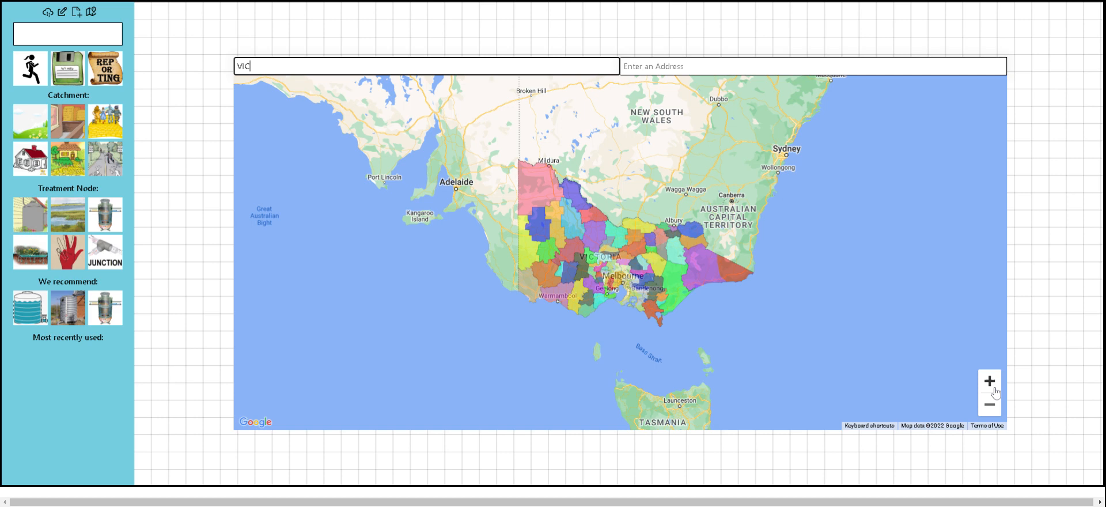
click(994, 389)
click(994, 388)
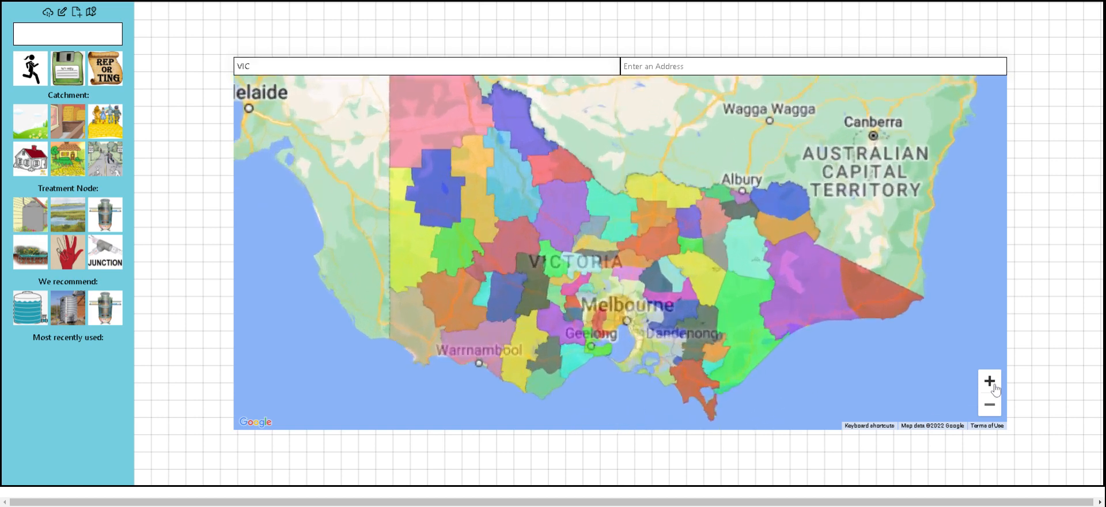
click(994, 389)
Pick a site near Melbourne in City of Brimbank and start modelling there.
drag(675, 294, 666, 84)
drag(606, 232, 607, 248)
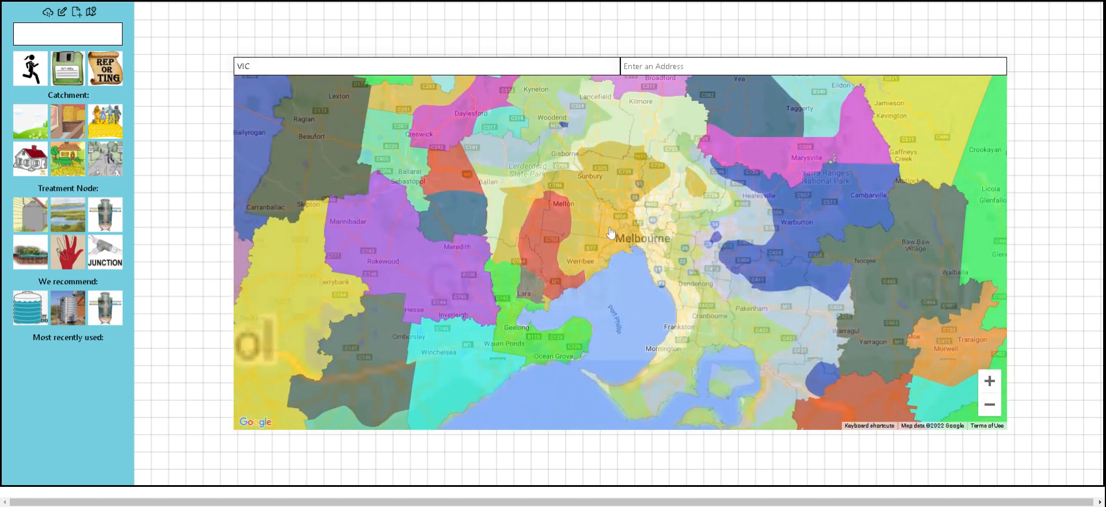
click(605, 242)
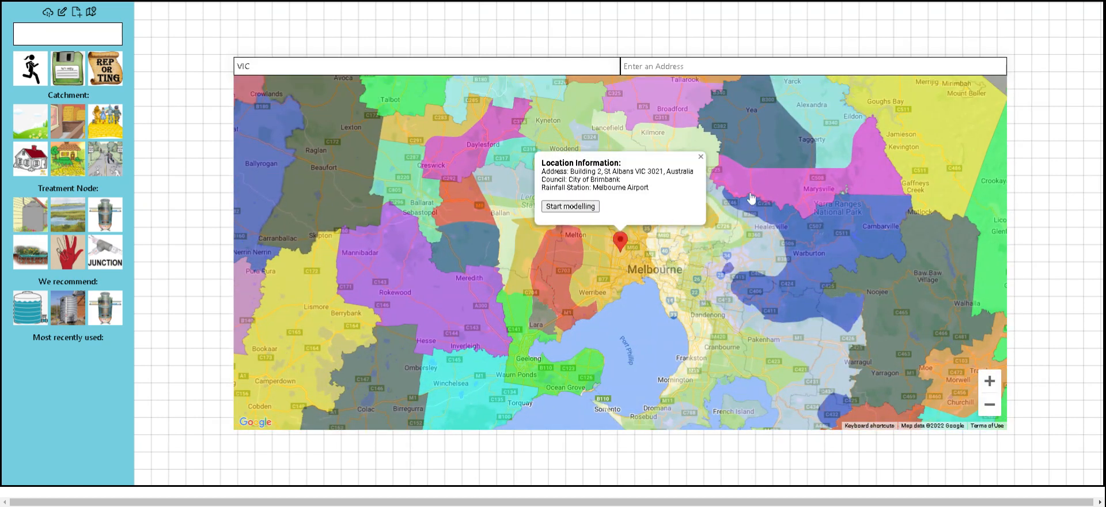
click(568, 211)
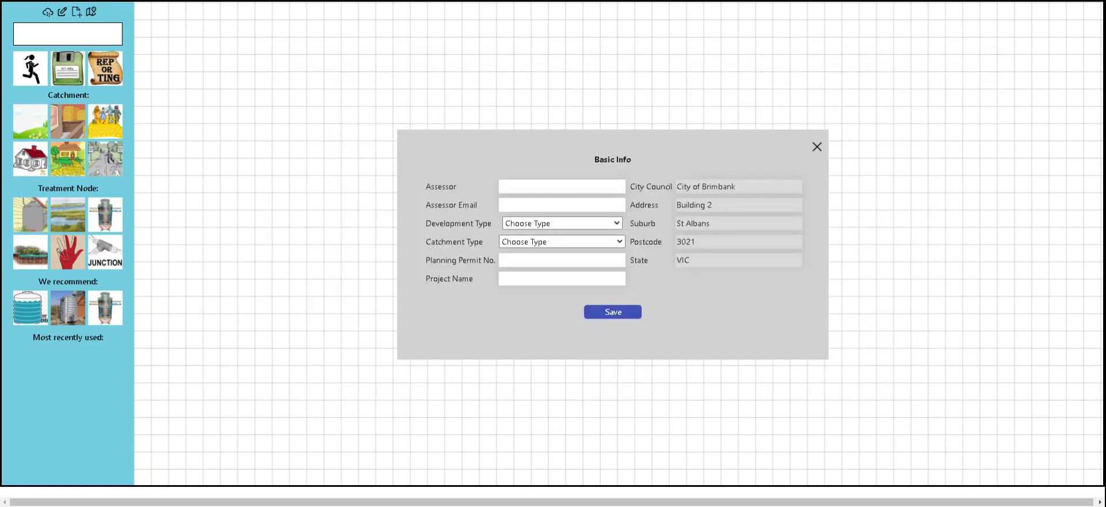
click(608, 184)
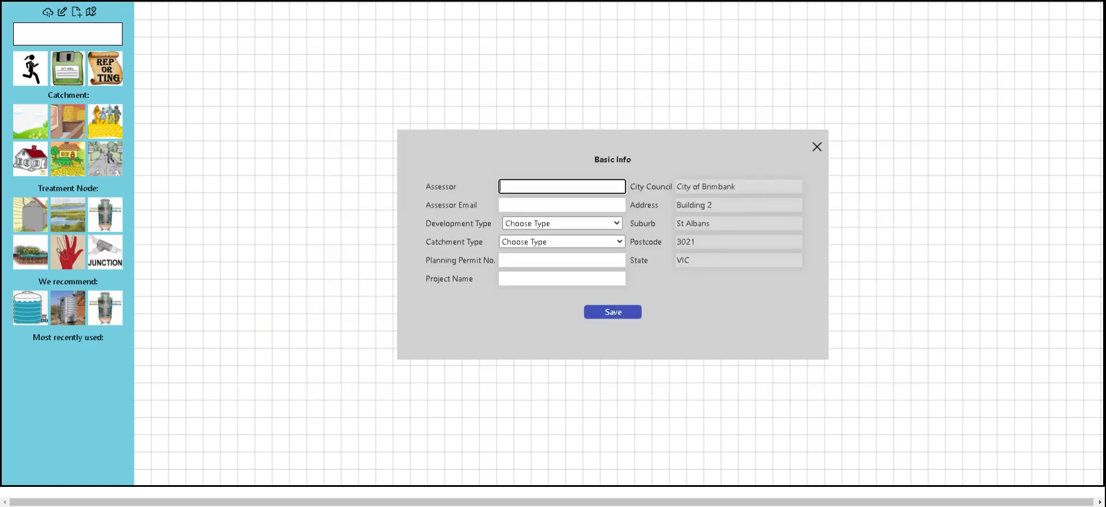
Enter the assessor's name and e-mail address in Basic Info.
text(Mircea)
key(Tab)
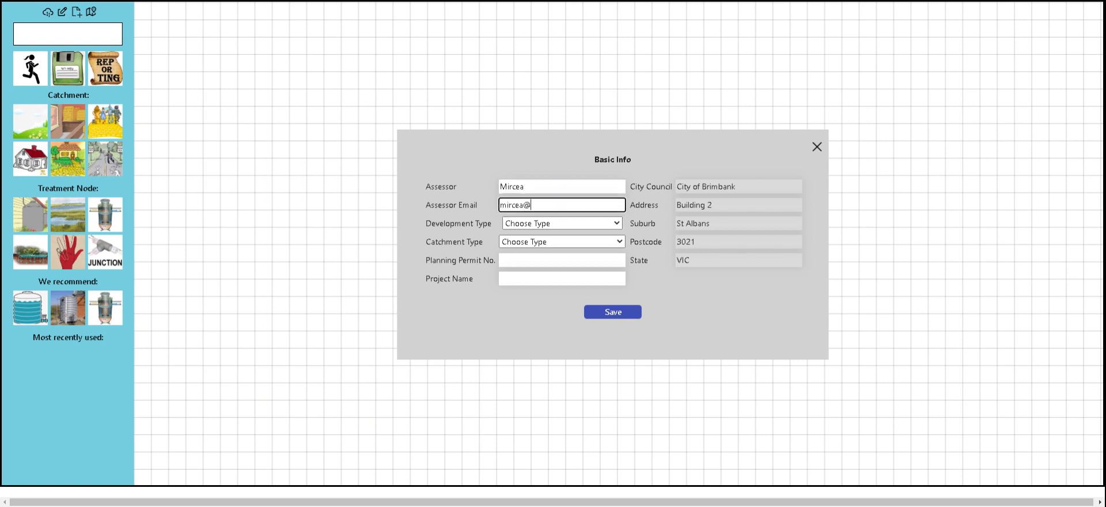
Set Industrial-Subdivision development, split catchment, permit 123/N/A, and save as 'Test project'.
click(569, 225)
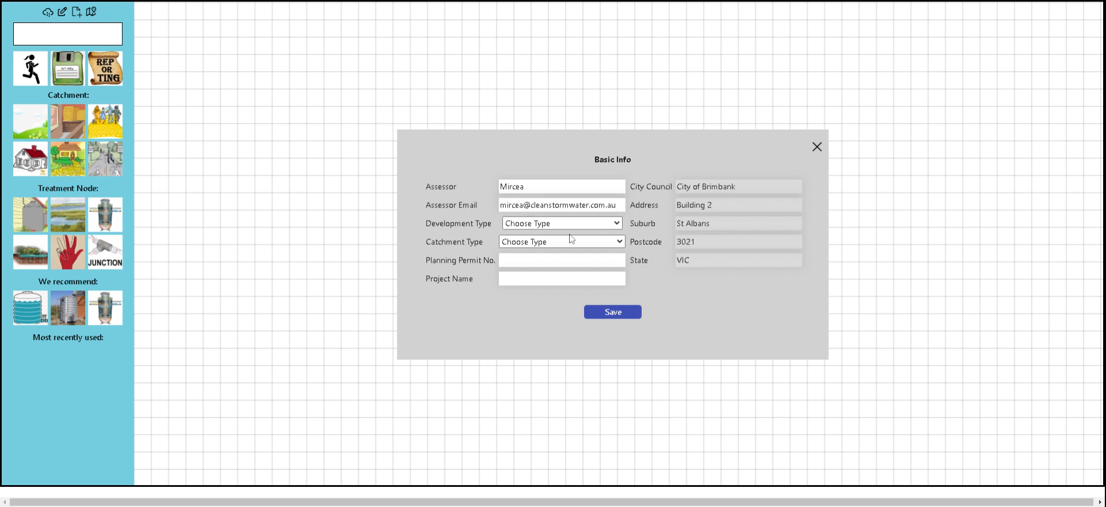
click(571, 240)
click(553, 262)
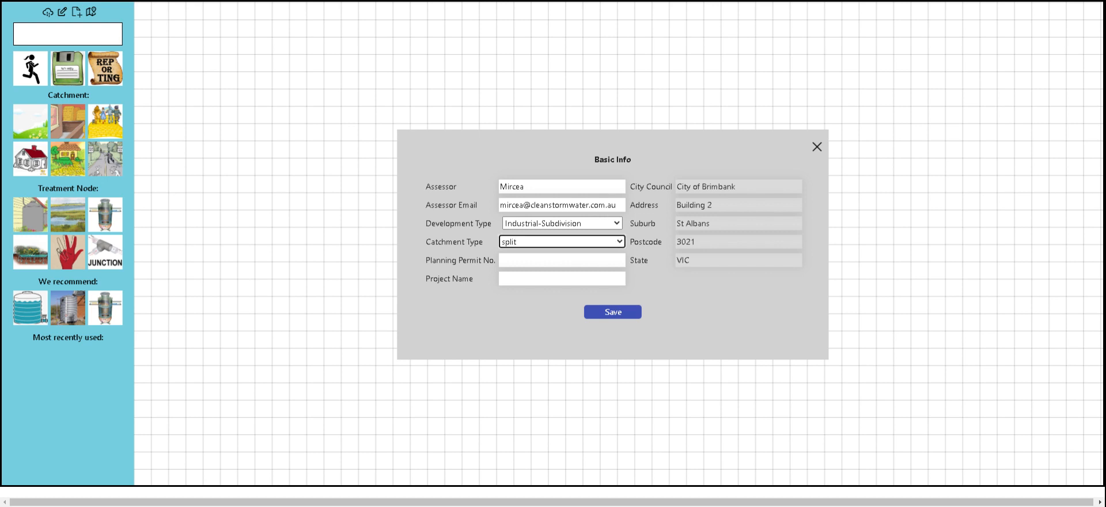
click(554, 260)
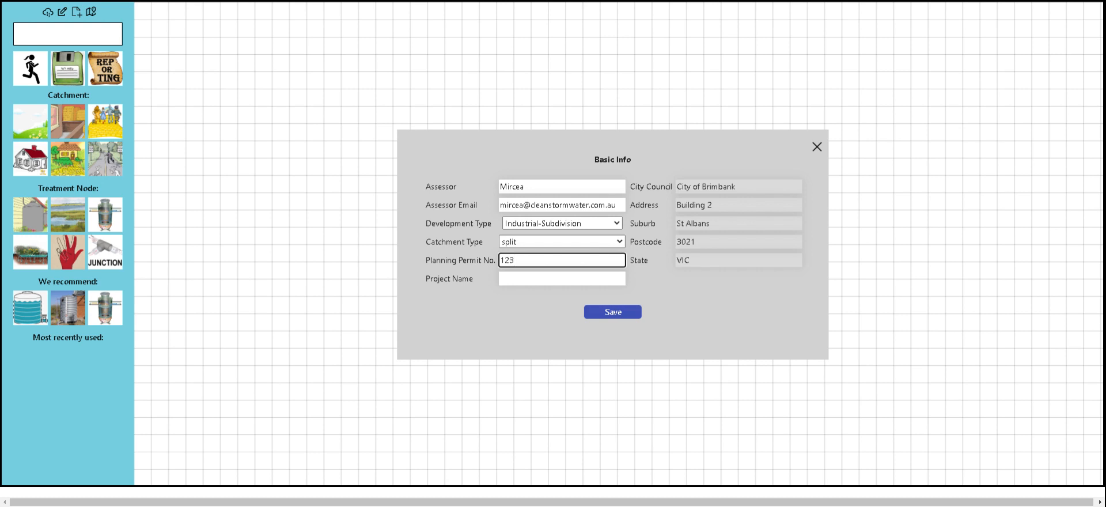
text(123/N/A)
click(568, 279)
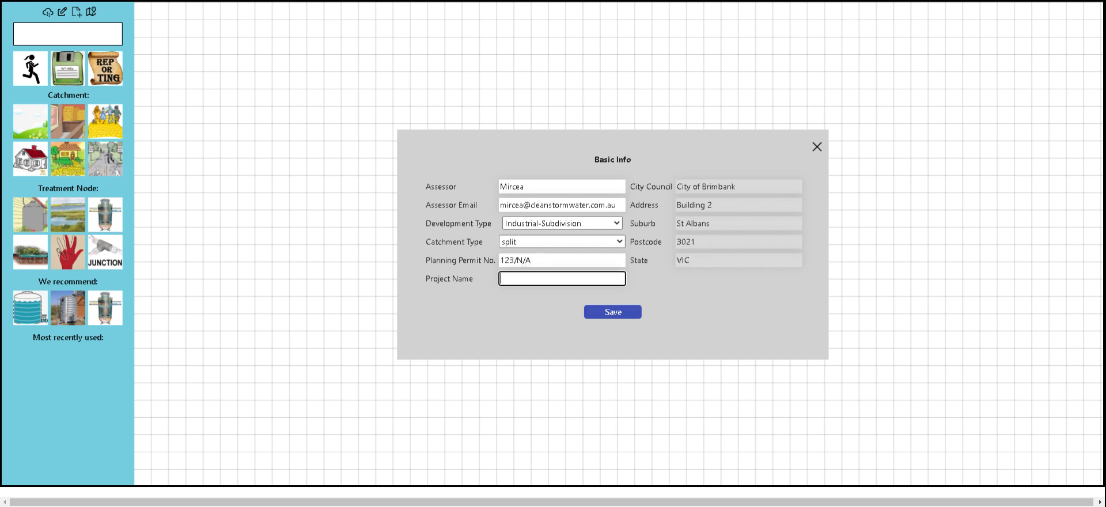
text(Test project)
click(633, 306)
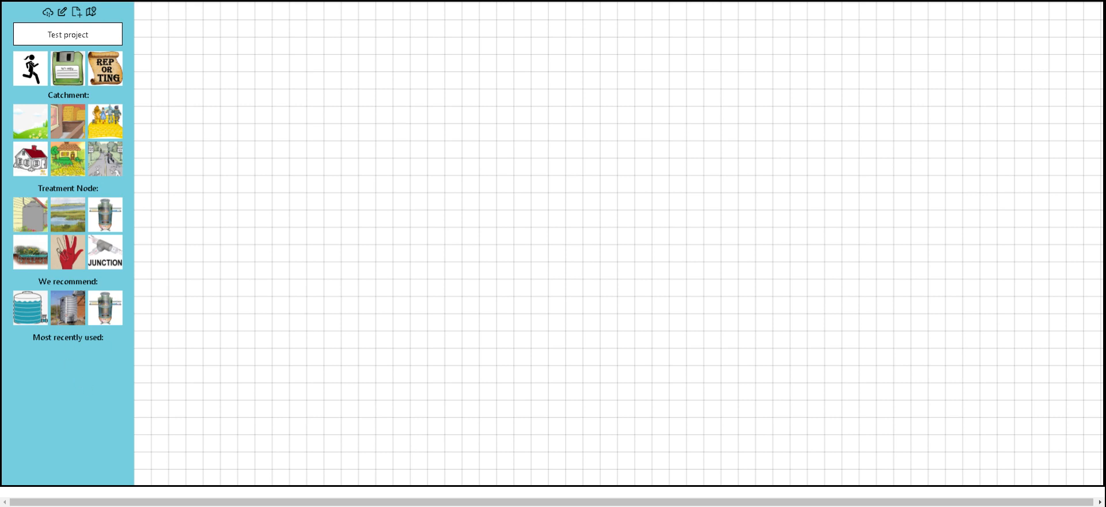
Open the Primary & Secondary treatment chooser with its ten device options.
click(117, 202)
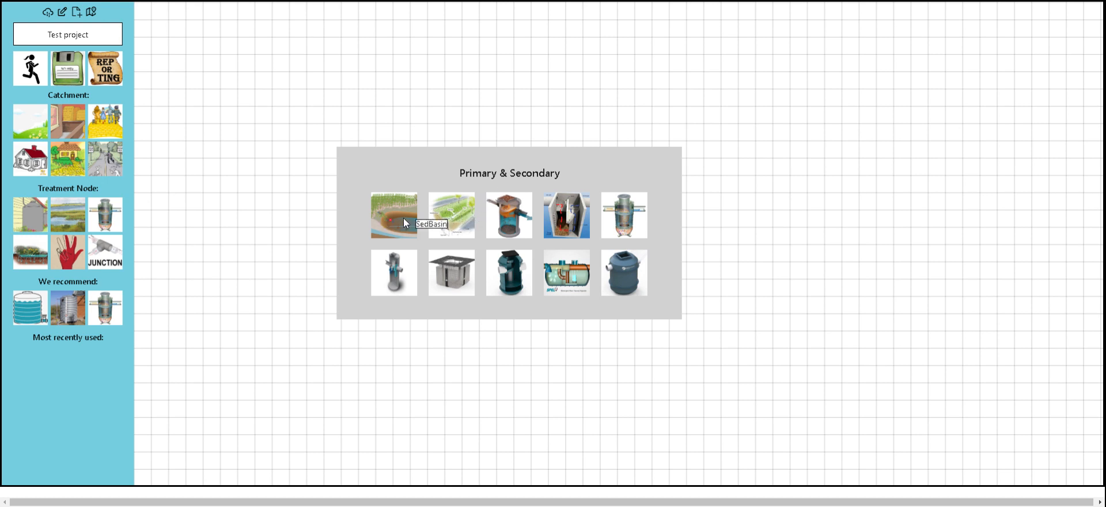
Create a Swale node with extended detention depth 0.2 on the canvas.
click(463, 216)
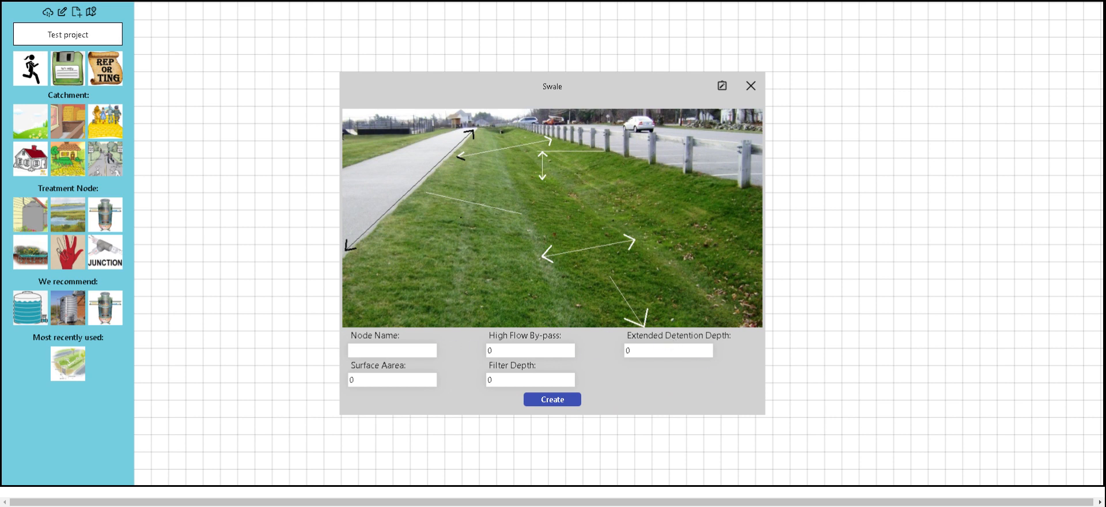
click(630, 349)
text(.2)
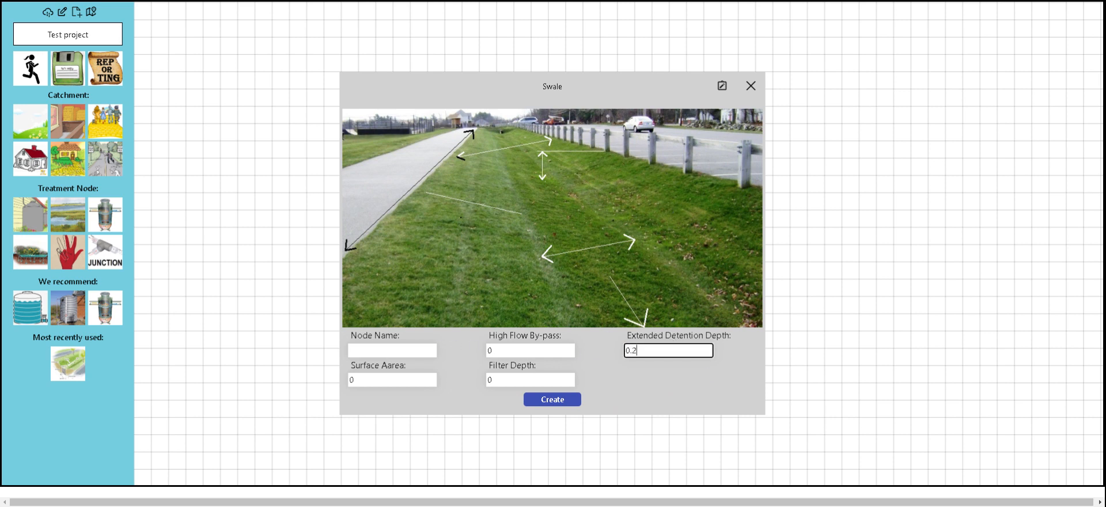
click(545, 402)
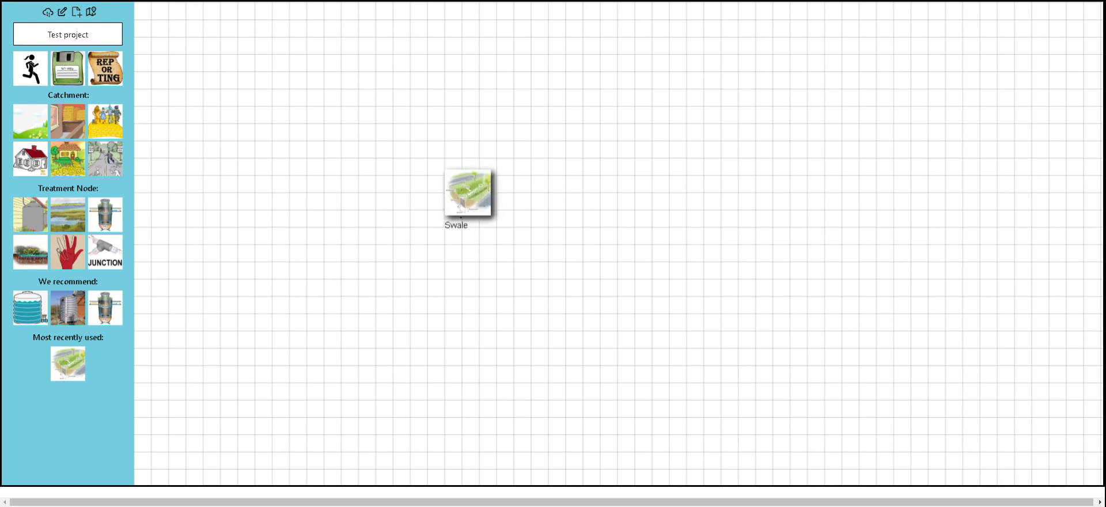
click(107, 214)
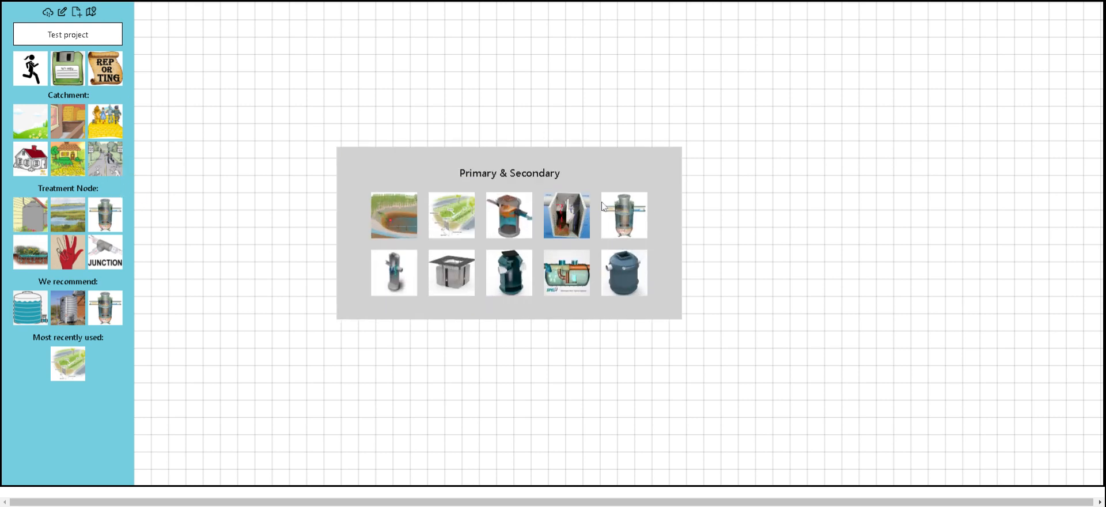
Create a HumeGard node named 'humeguard 1' and drag it right of the Swale.
click(556, 219)
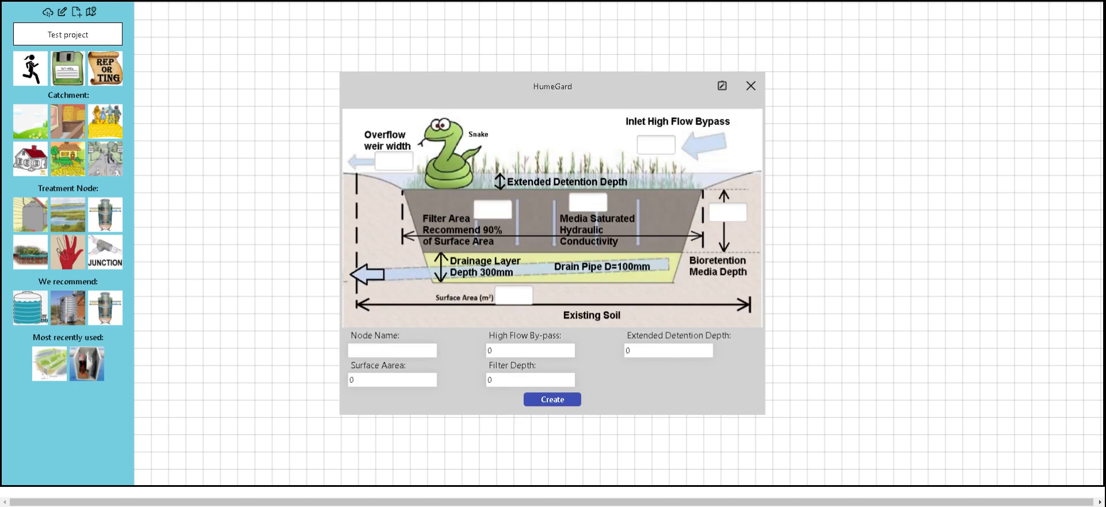
click(668, 350)
click(397, 349)
text(hu)
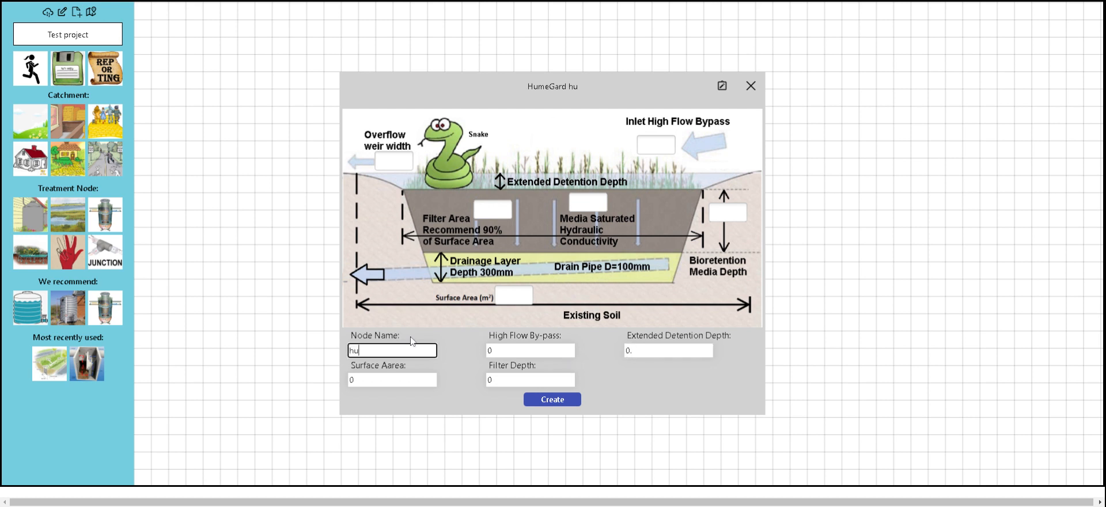
text(meguard 1)
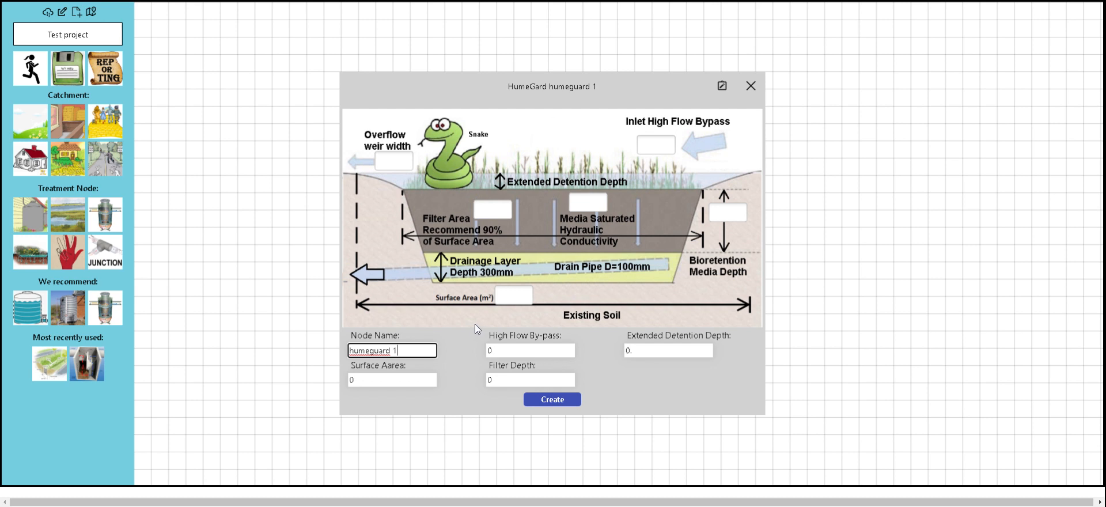
click(548, 401)
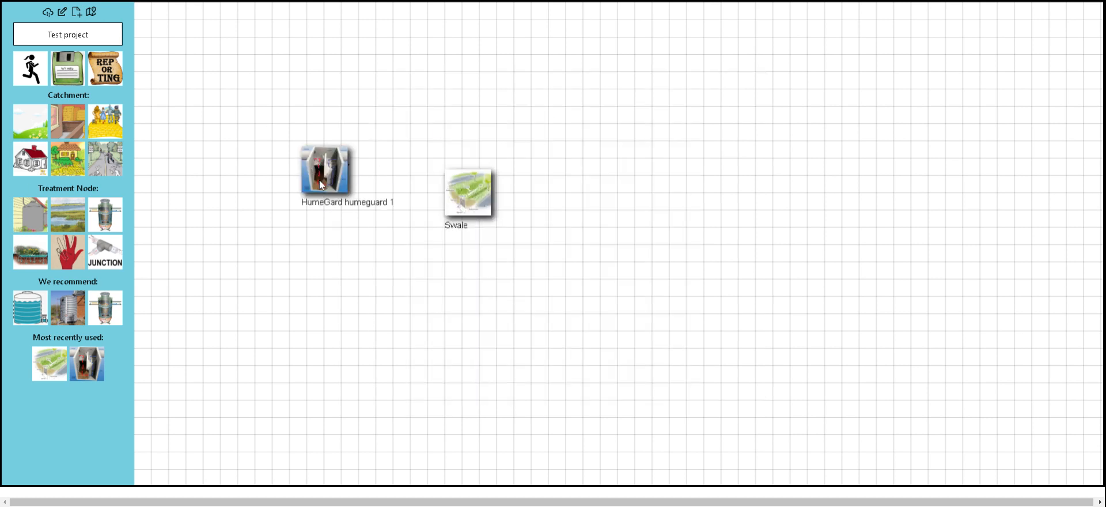
drag(319, 181, 588, 182)
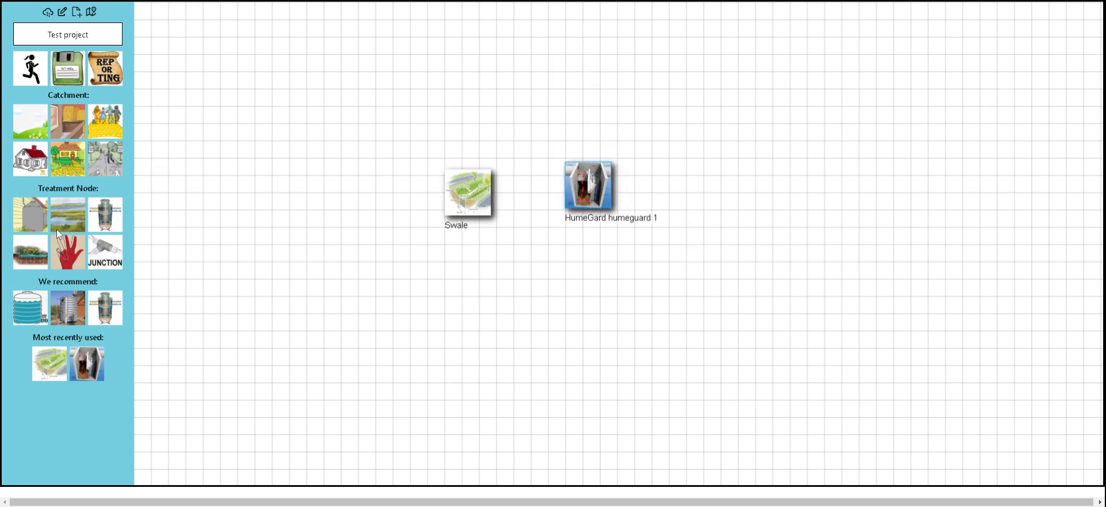
Choose a bioretention node and set Overflow Weir Width 2 and Filter Depth 0.5.
click(25, 264)
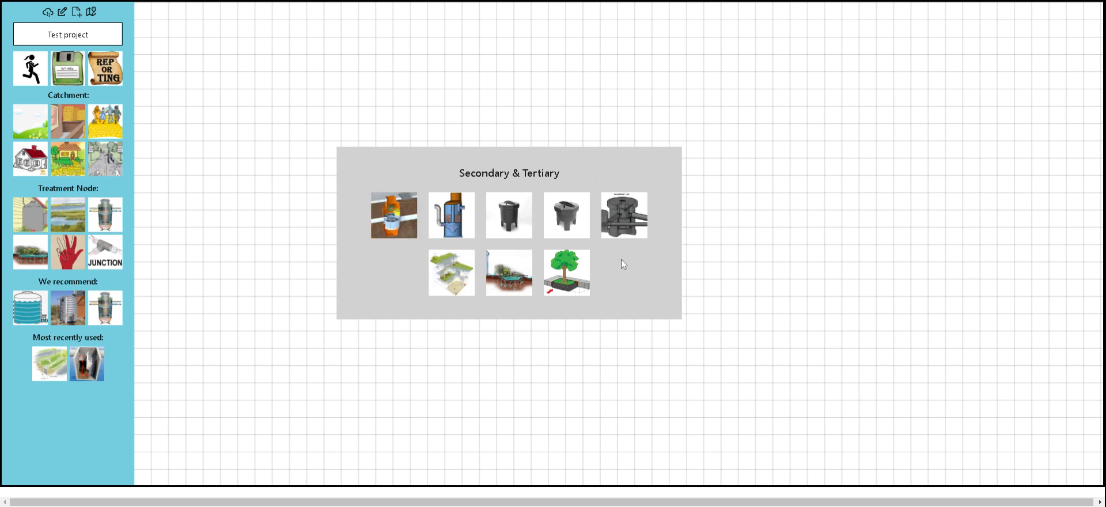
click(500, 278)
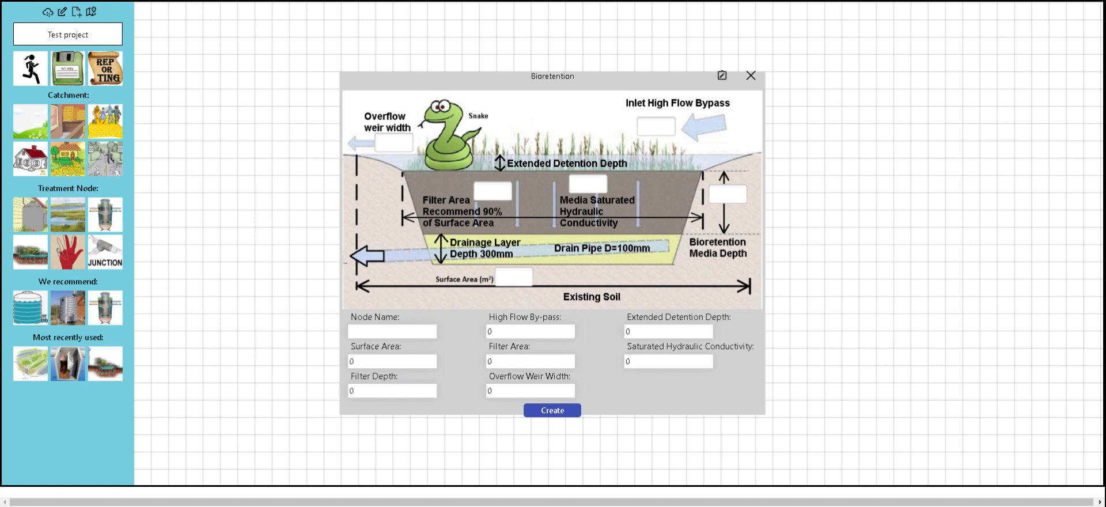
click(423, 361)
click(394, 390)
click(532, 361)
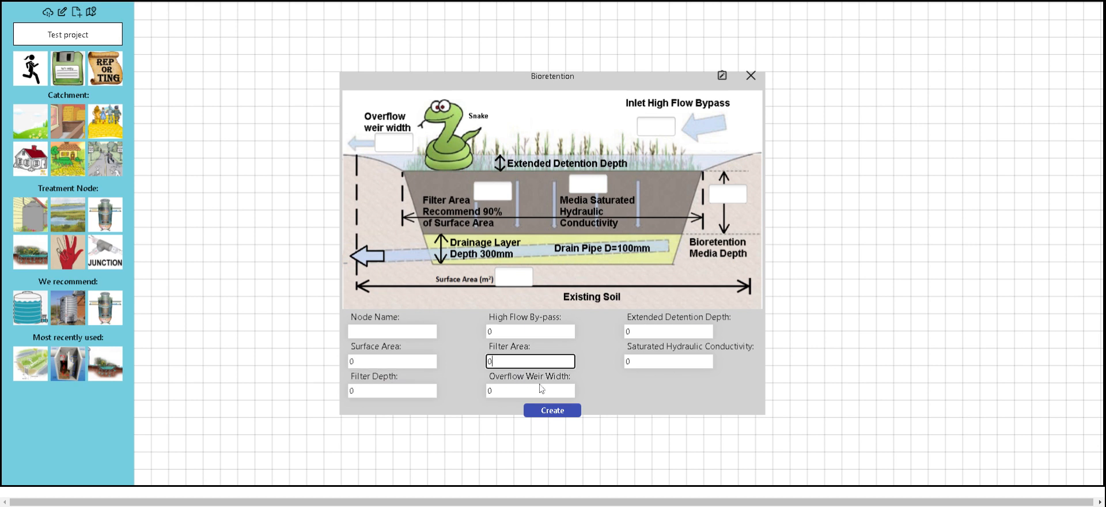
double_click(518, 390)
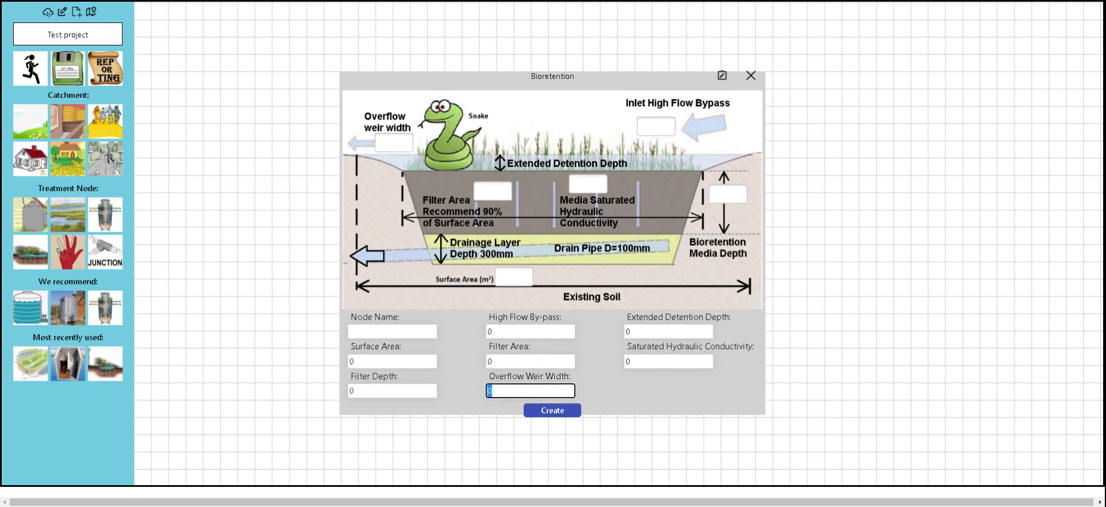
text(2)
click(397, 391)
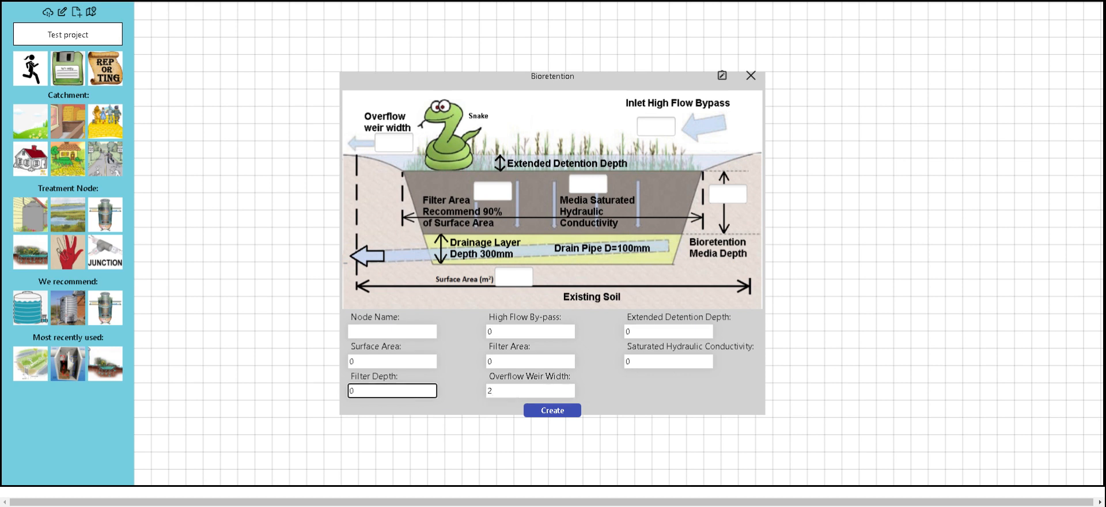
text(.5)
Name the bioretention node 'Bio 1' and create it on the canvas.
click(383, 331)
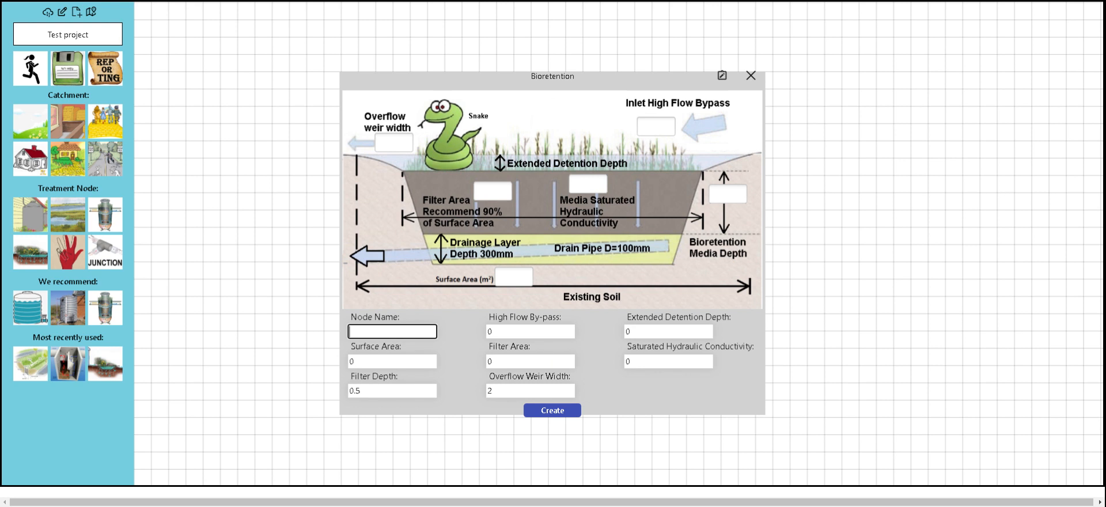
text(Bio 1)
click(562, 409)
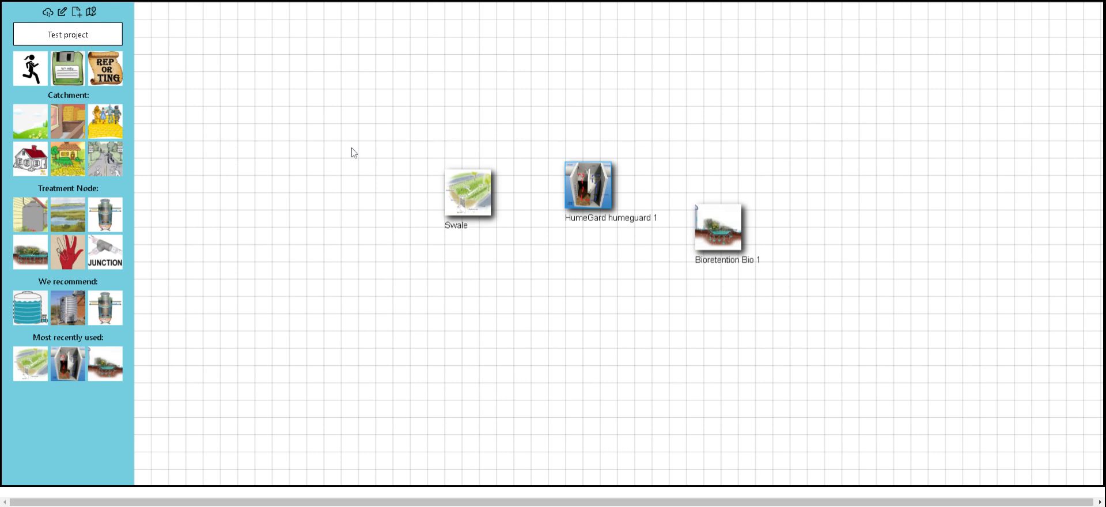
click(469, 193)
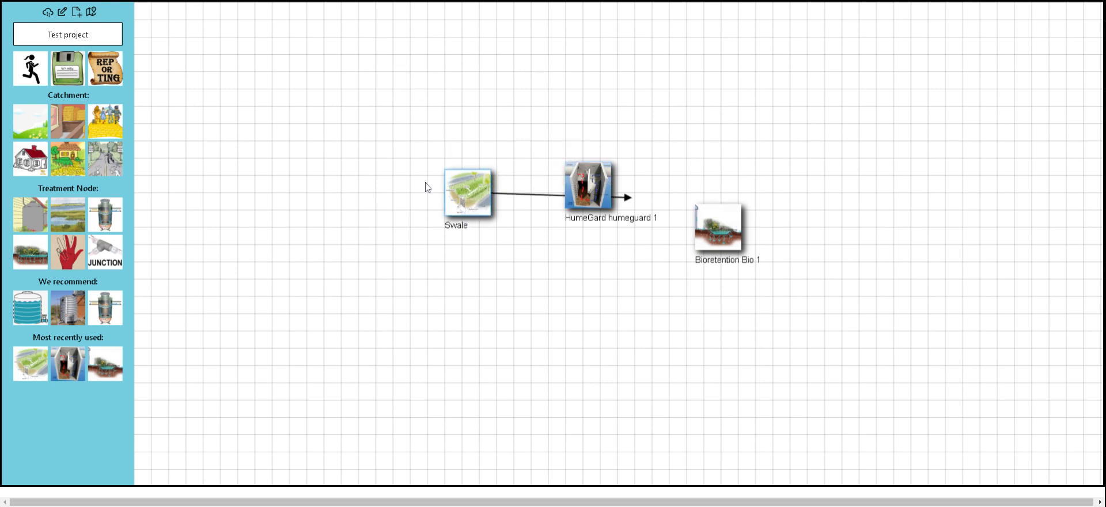
Link the Swale node to the HumeGard node 'humeguard 1'.
click(590, 197)
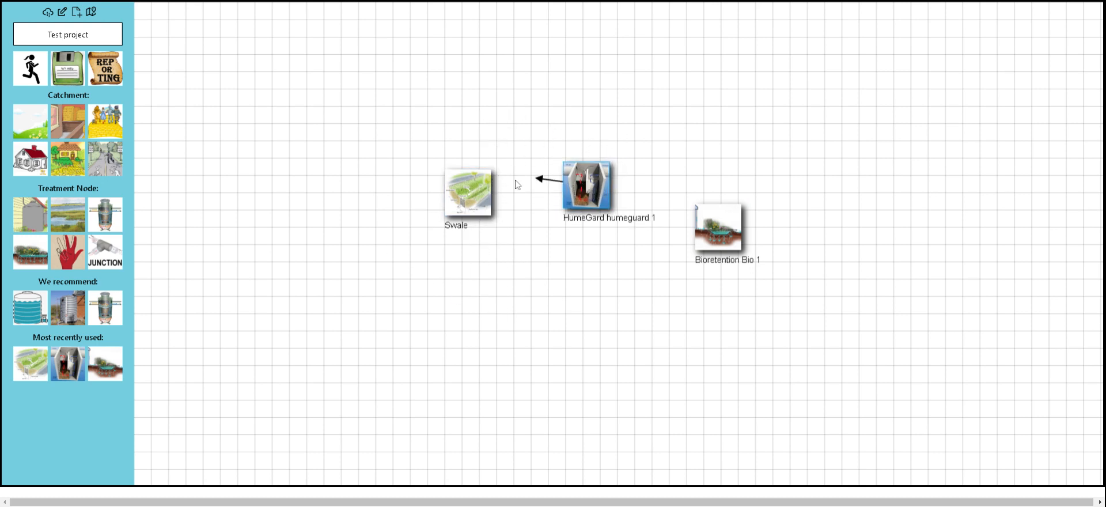
right_click(579, 190)
click(481, 188)
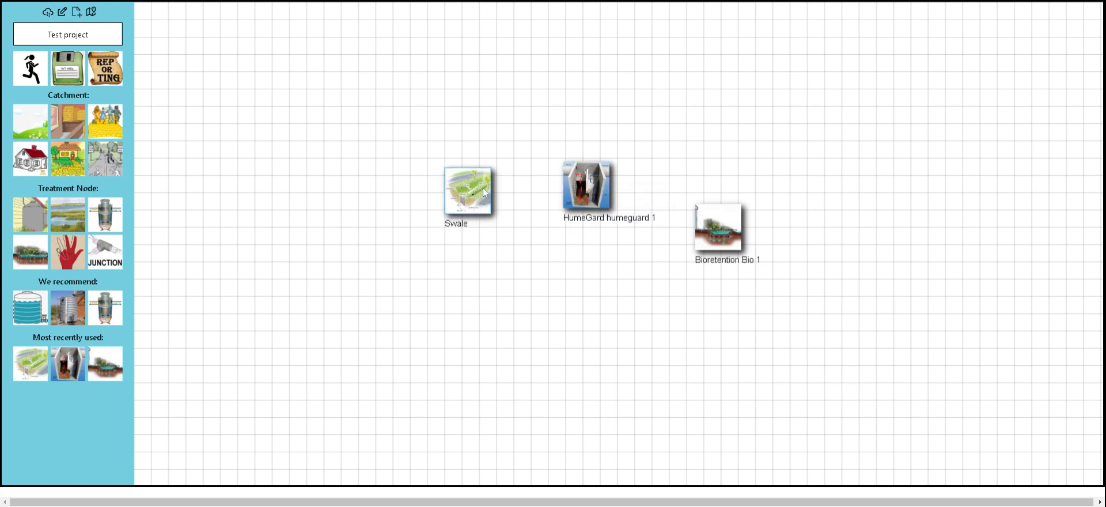
drag(474, 192, 470, 194)
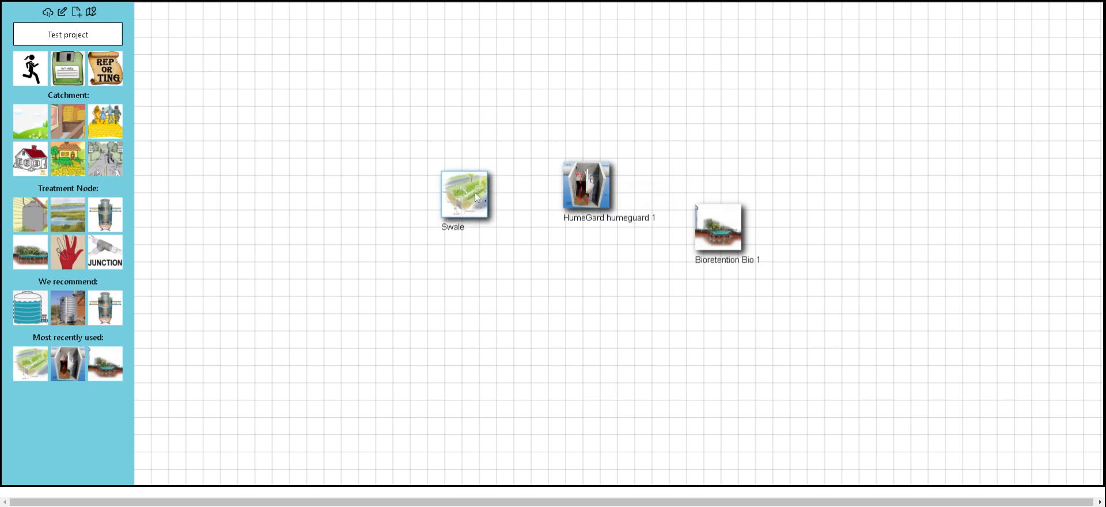
click(575, 188)
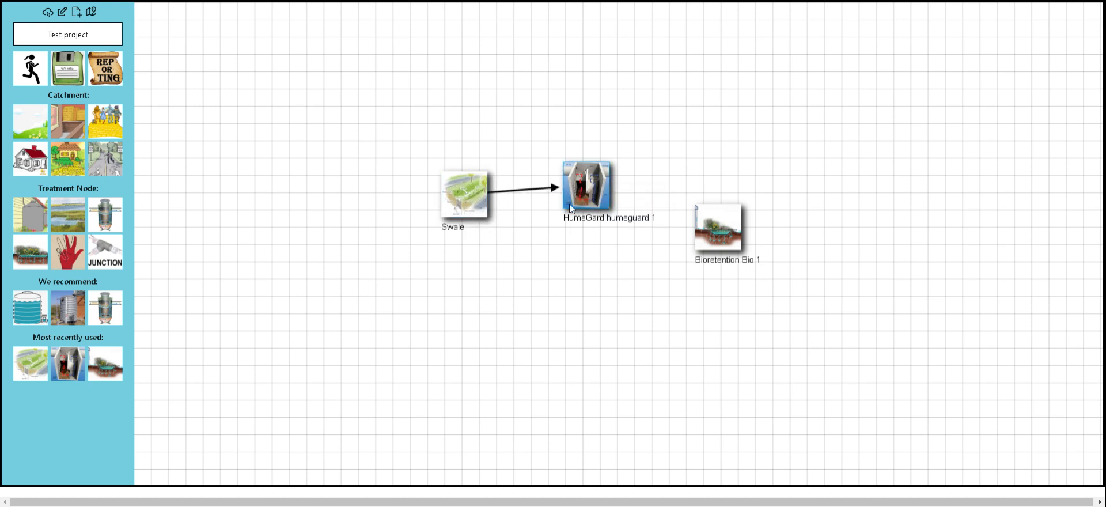
Link 'humeguard 1' to 'Bio 1', then undo and redo the links to verify them.
right_click(665, 137)
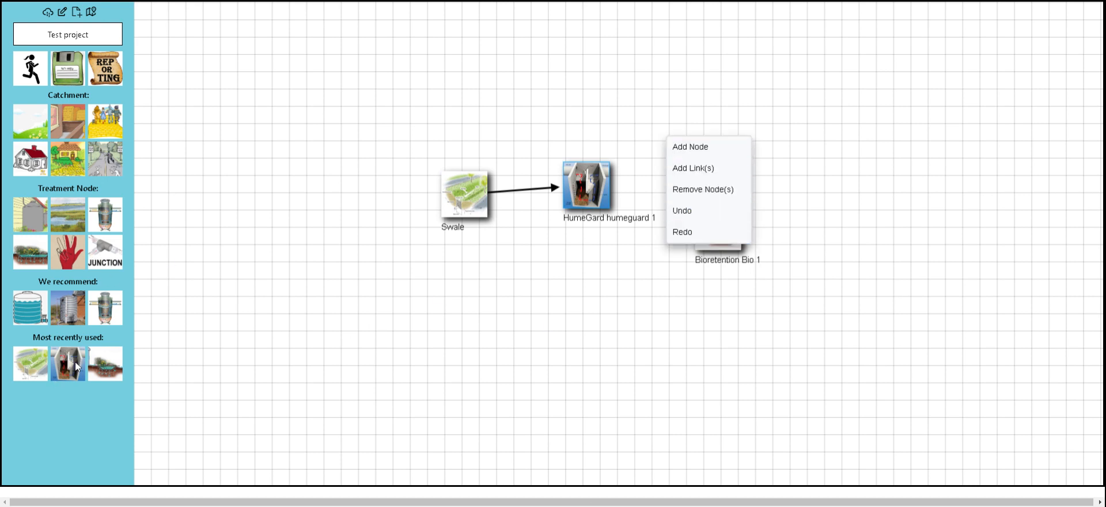
click(559, 280)
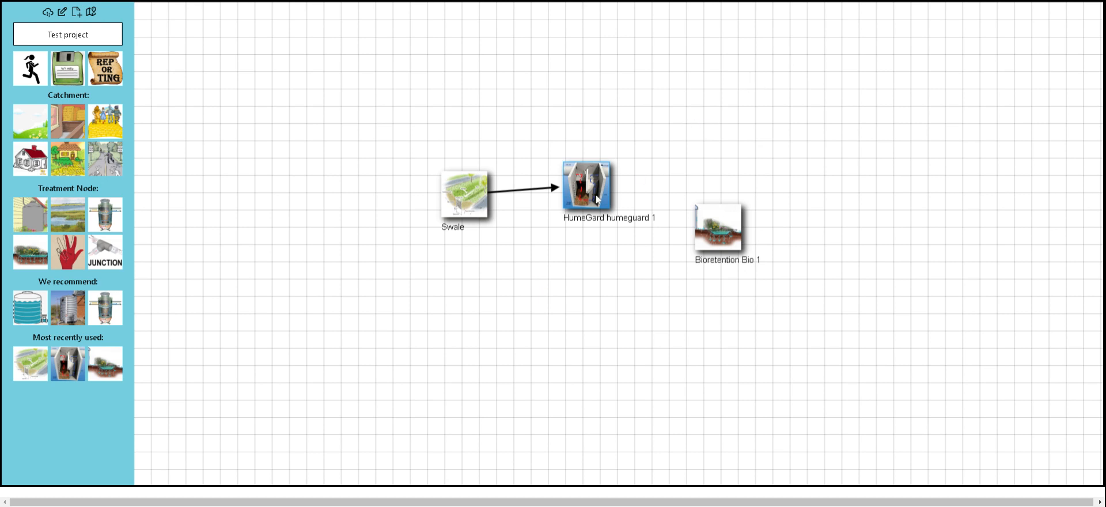
drag(602, 196, 708, 220)
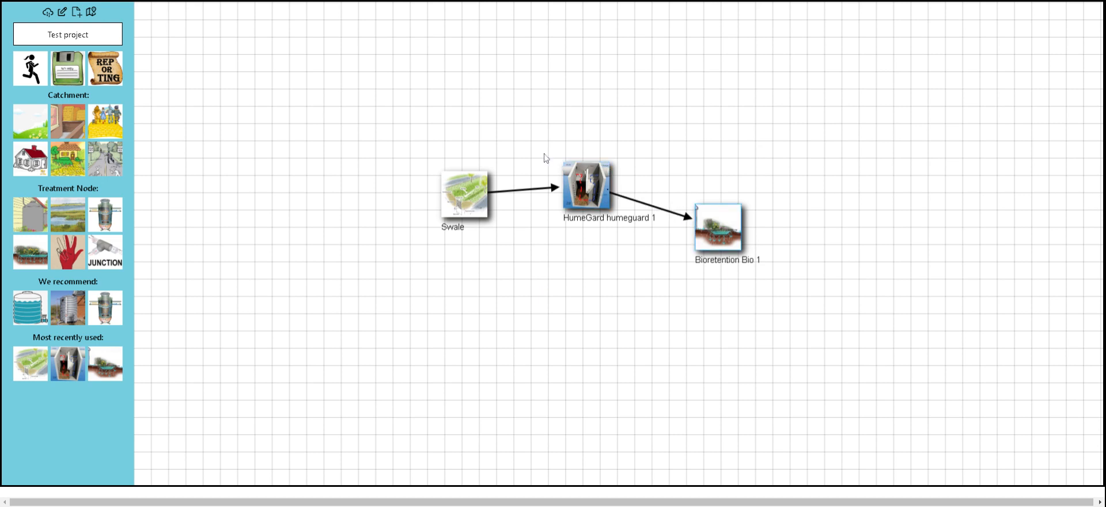
key(ctrl+z)
key(ctrl+z)
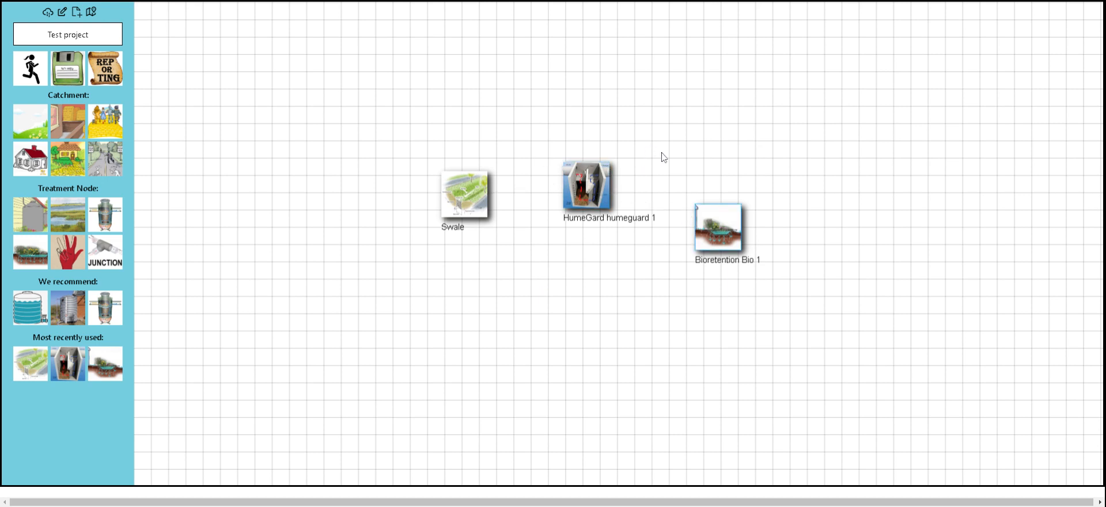
key(ctrl+y)
key(ctrl+y)
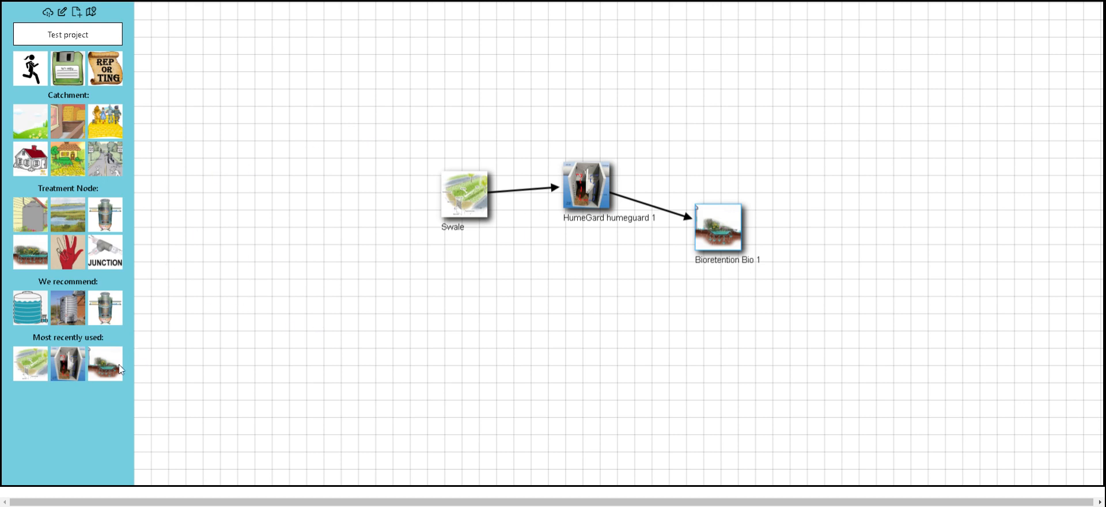
drag(395, 111, 628, 297)
drag(613, 187, 567, 149)
drag(298, 57, 616, 311)
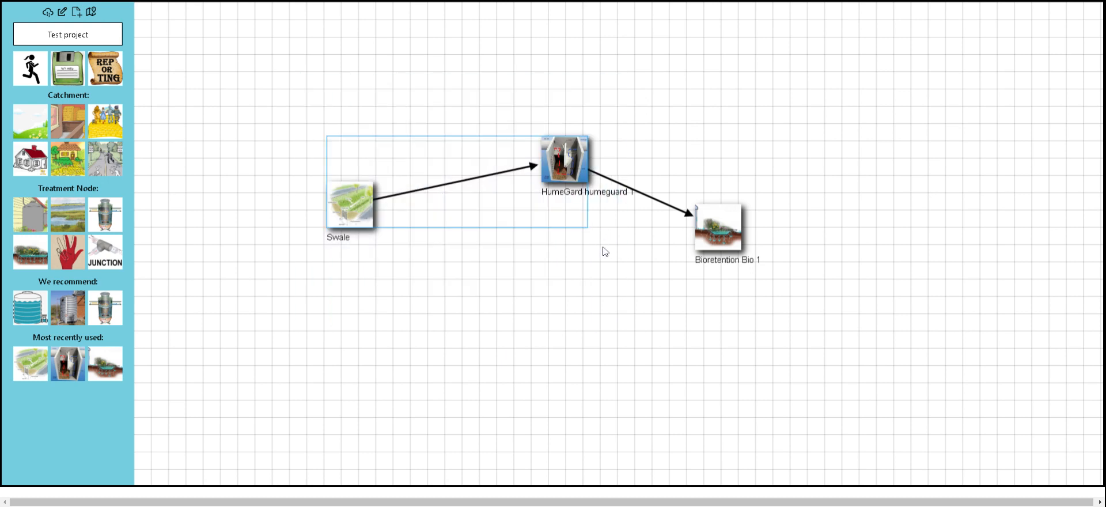
key(Delete)
key(ctrl+z)
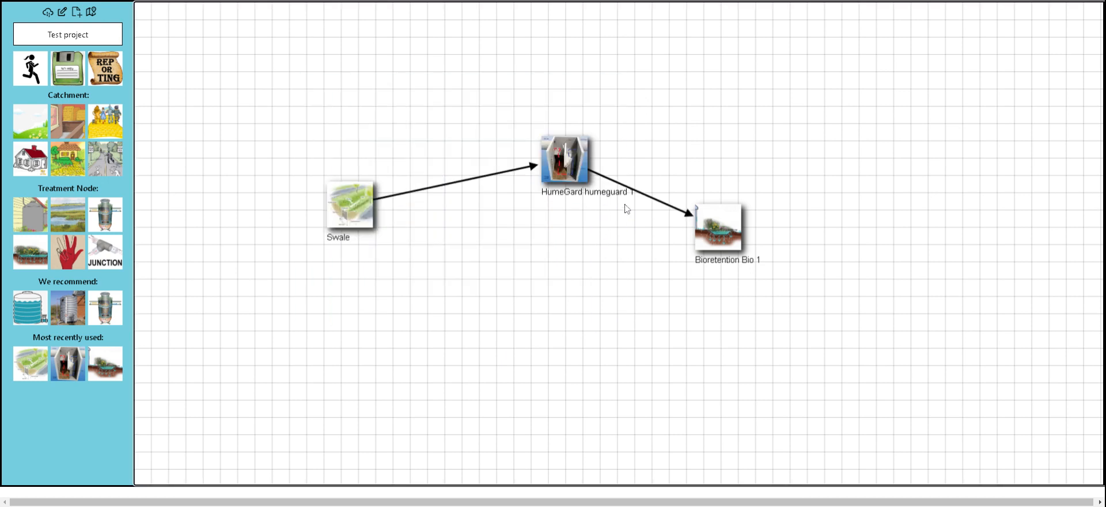
right_click(567, 154)
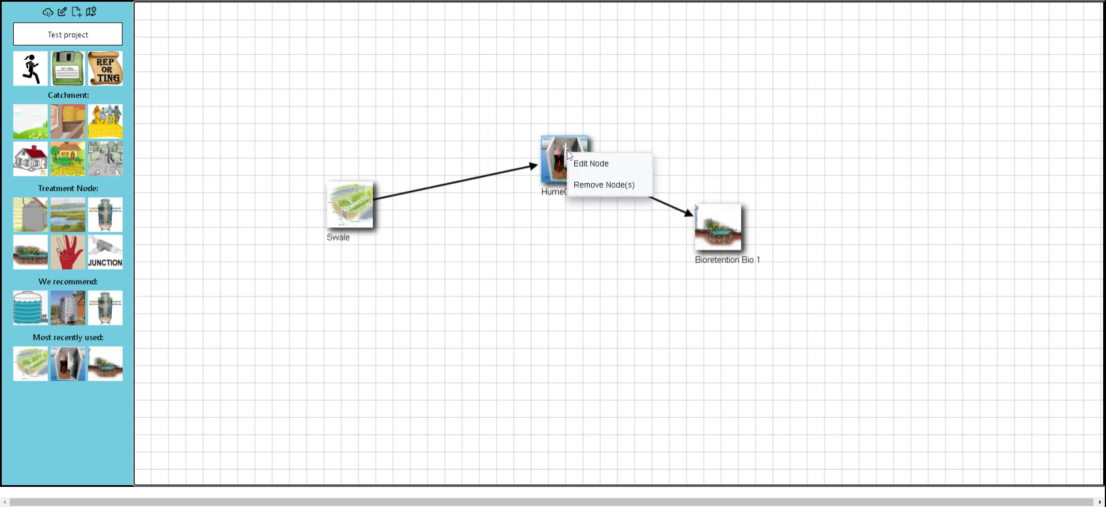
right_click(562, 150)
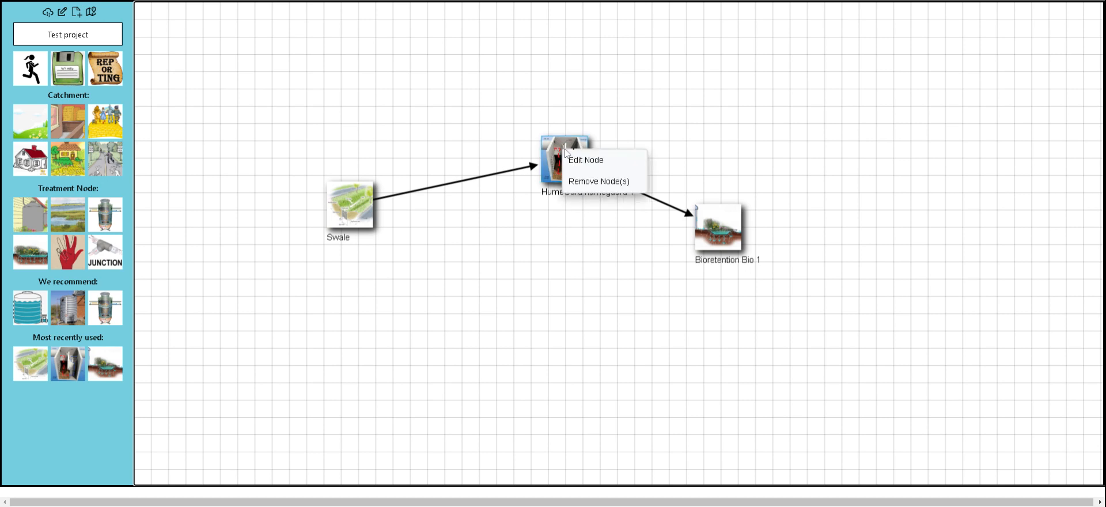
click(647, 118)
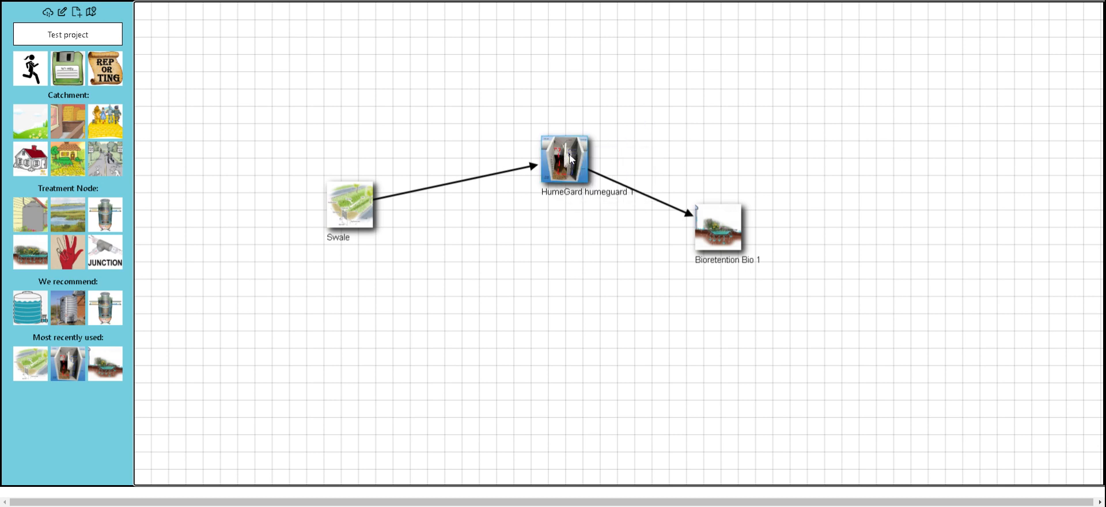
drag(570, 158, 922, 147)
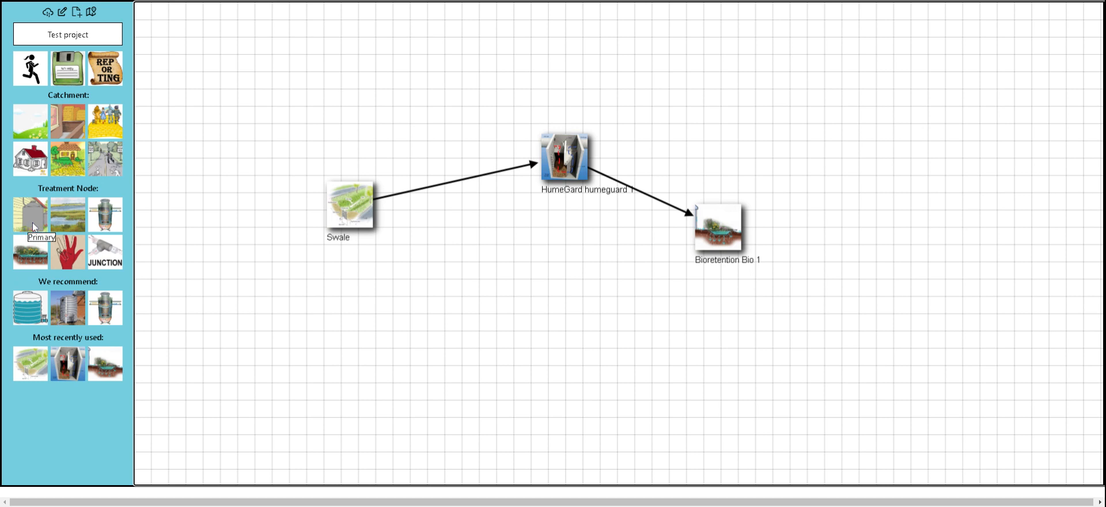
Create an unlinked Tree pit node named 'tree pit 1' below Bio 1.
click(33, 255)
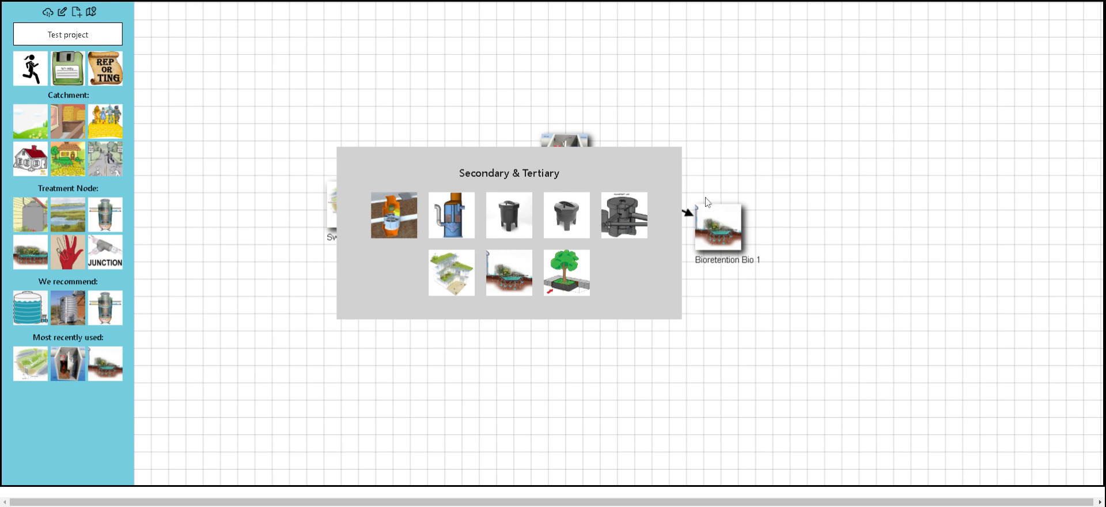
click(579, 269)
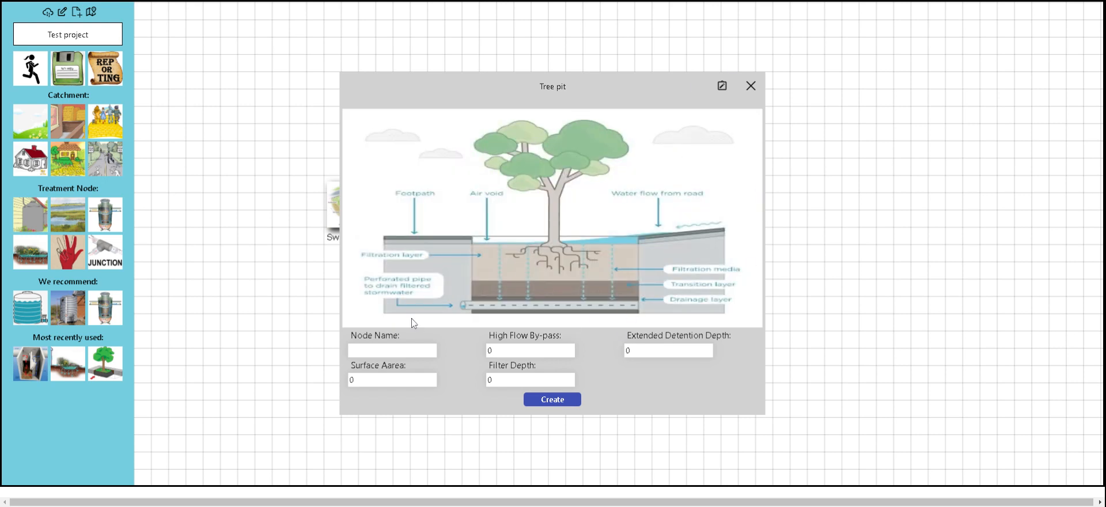
click(403, 352)
text(tree )
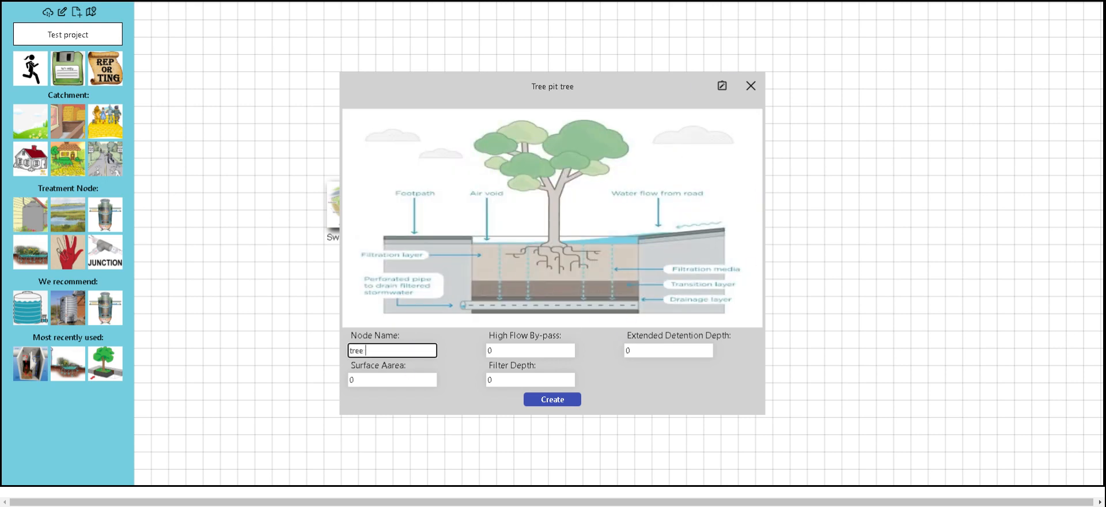
text(pit 1)
click(536, 399)
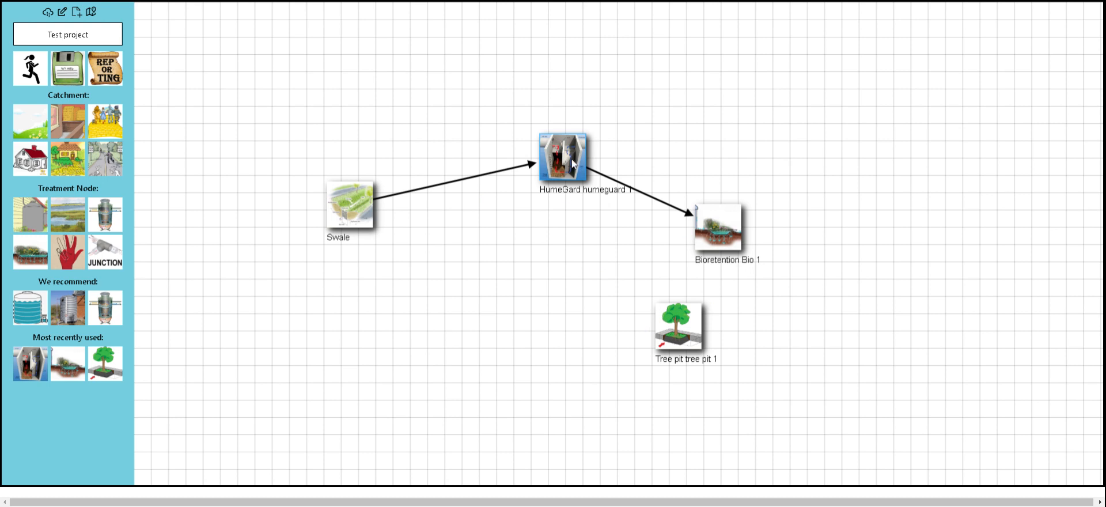
Link HumeGard to tree pit 1, delete tree pit 1, then view and dismiss the Primary & Secondary & Tertiary list.
drag(576, 167, 672, 331)
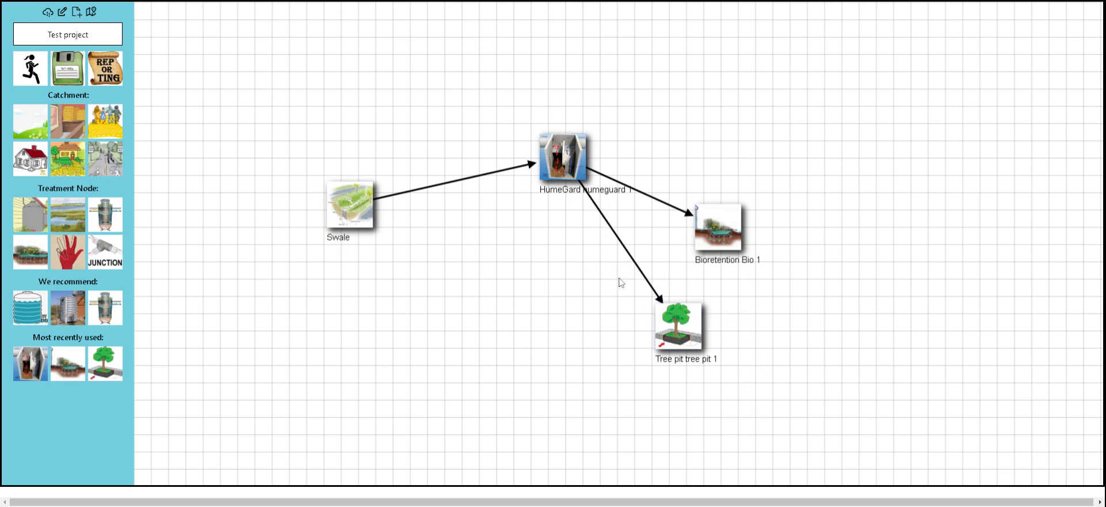
drag(711, 351, 643, 300)
key(Delete)
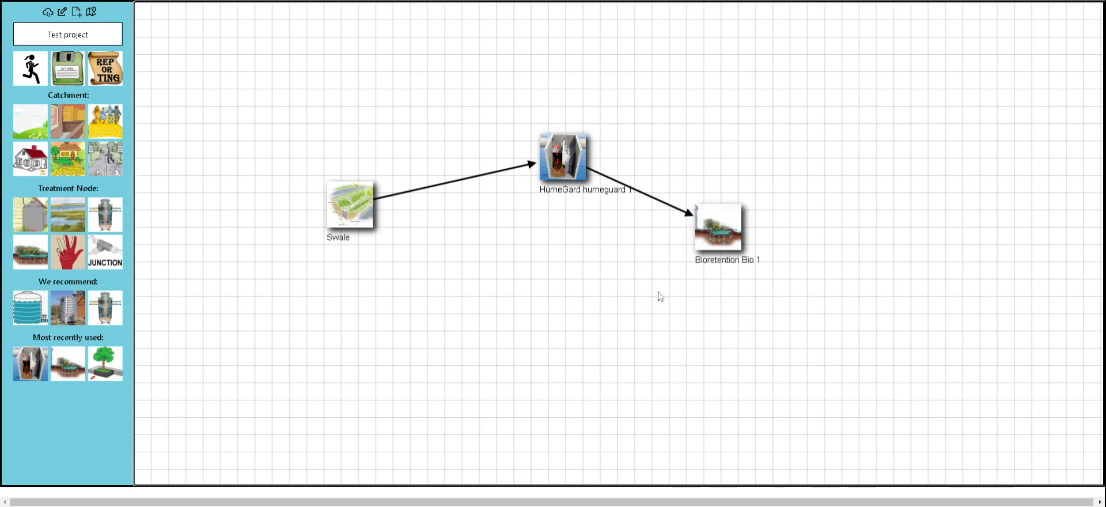
click(81, 217)
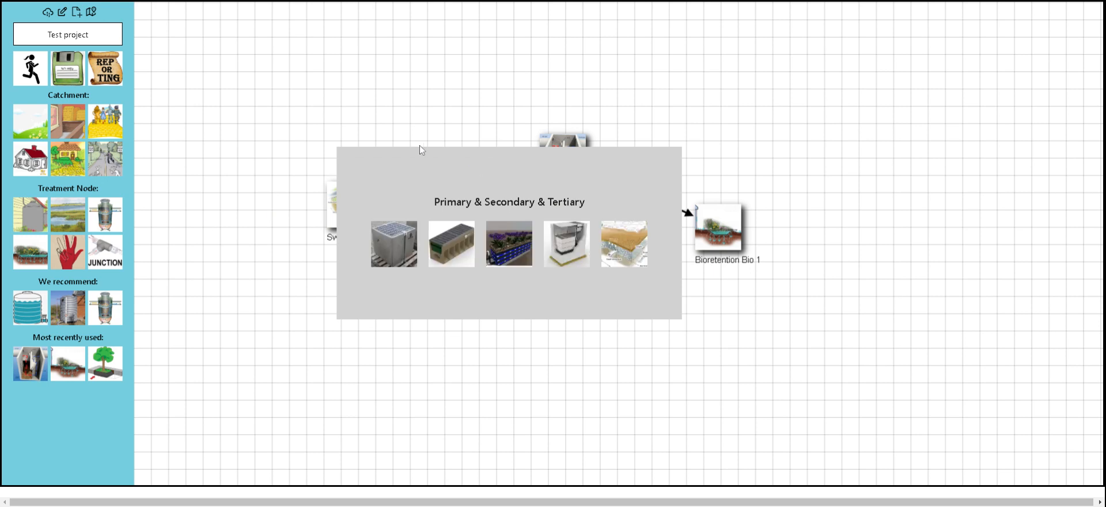
click(726, 132)
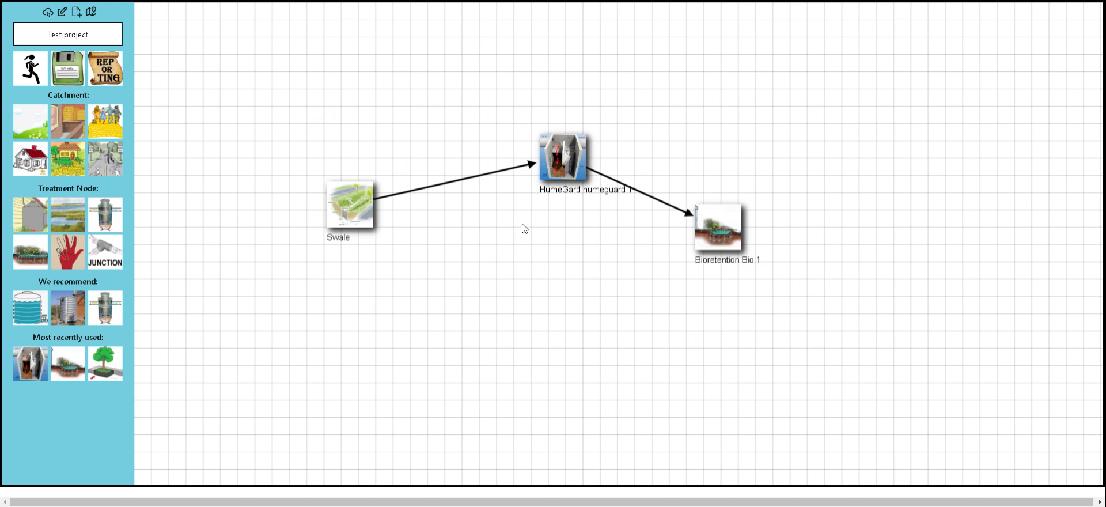
Reposition Swale, humeguard 1 and Bio 1 onto one level row so their connecting arrows run straight.
drag(247, 93, 580, 311)
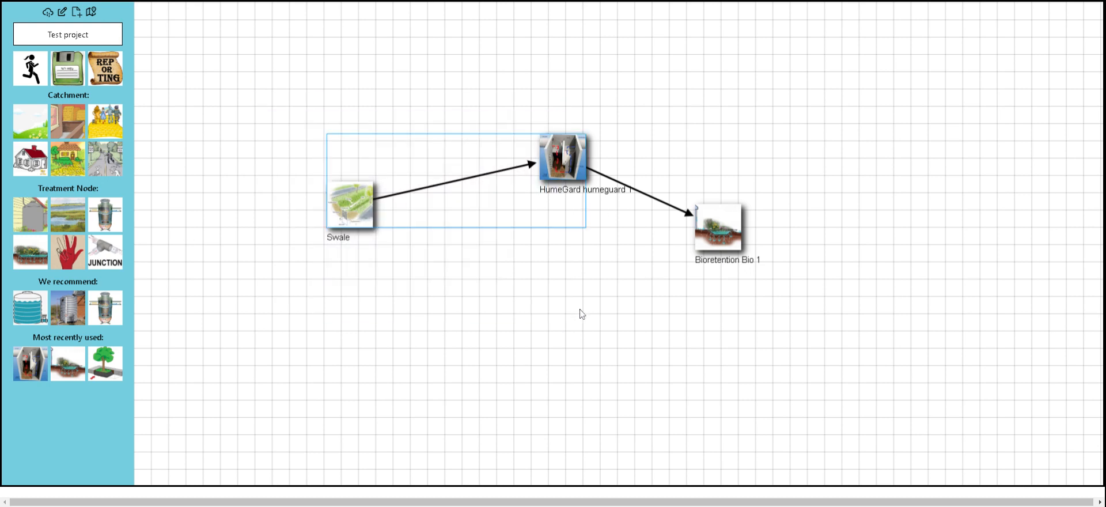
drag(565, 178, 499, 339)
drag(714, 253, 691, 191)
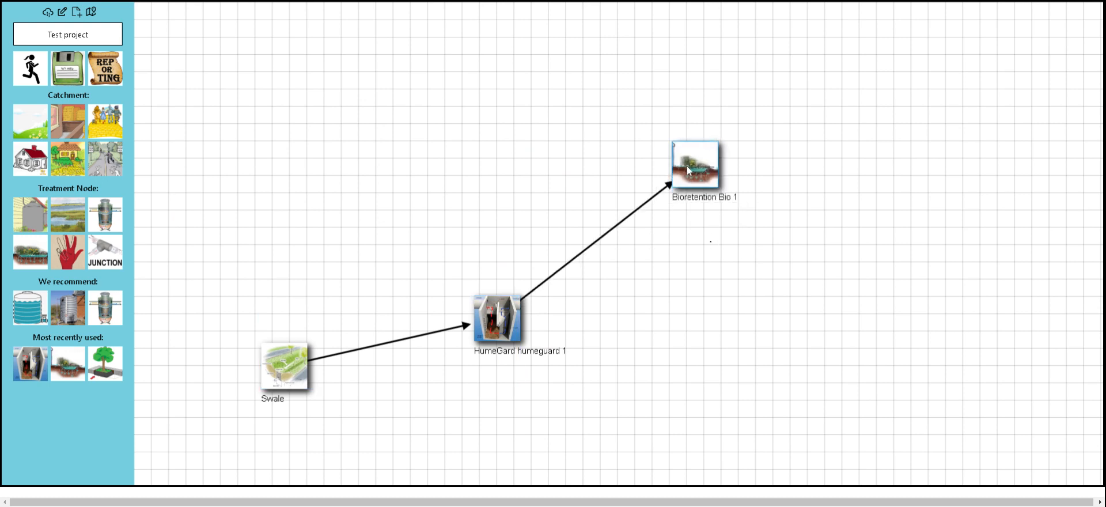
drag(506, 311, 524, 154)
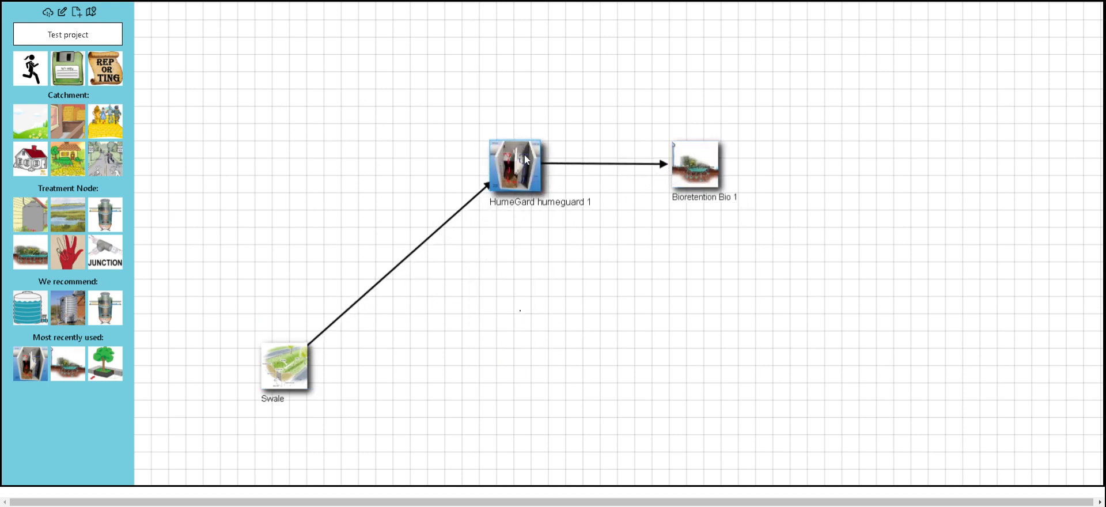
drag(273, 363, 295, 158)
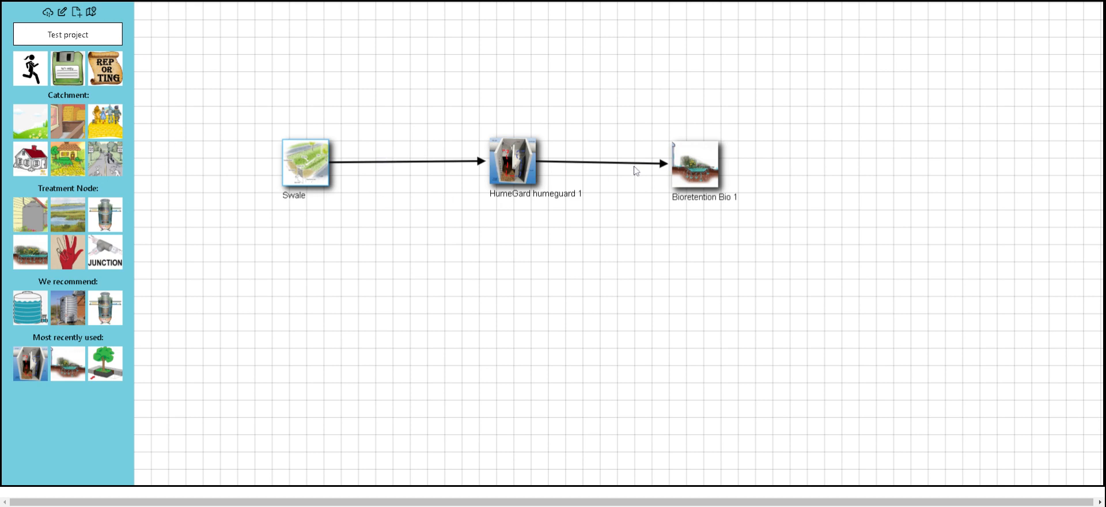
click(692, 163)
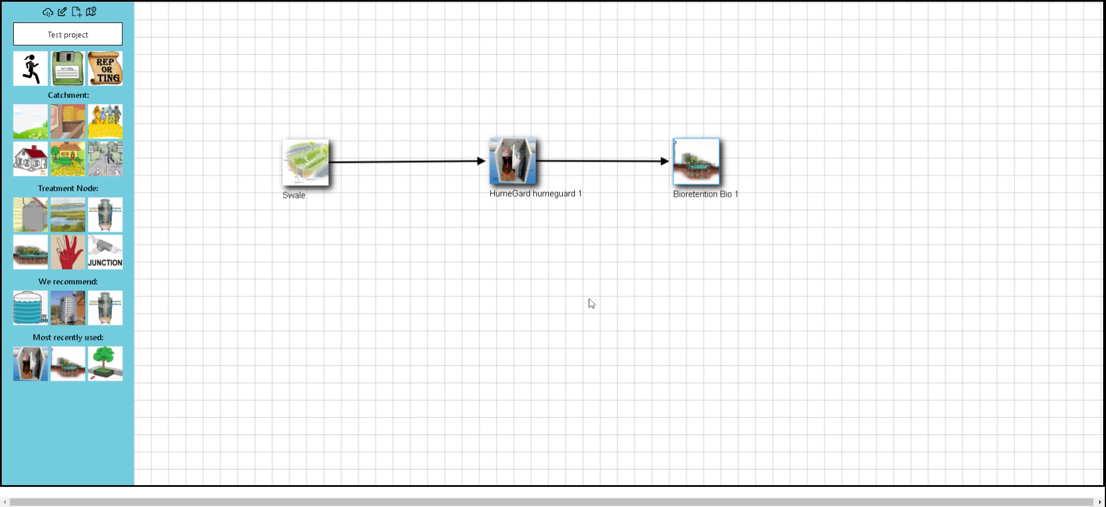
click(102, 361)
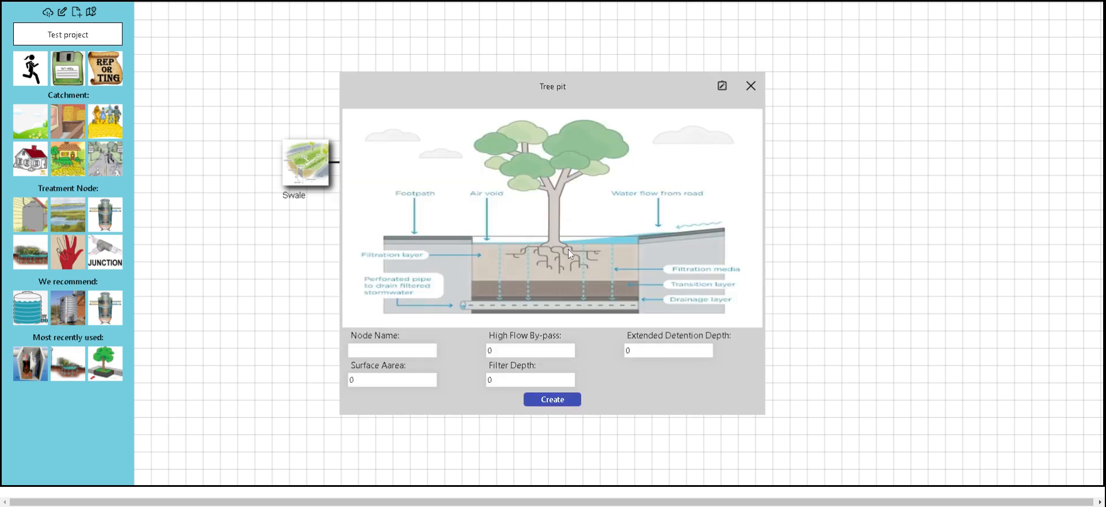
click(70, 360)
click(754, 77)
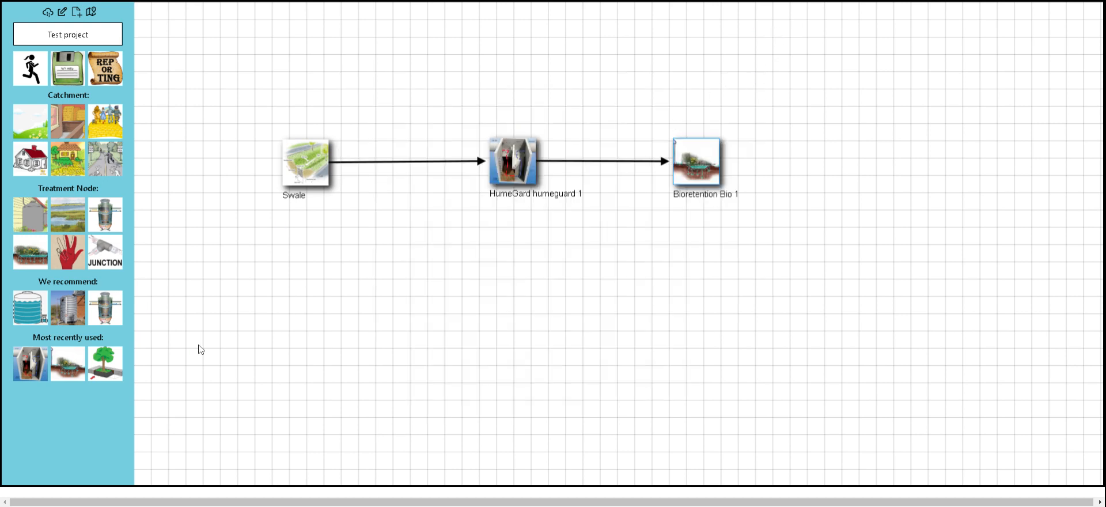
click(18, 379)
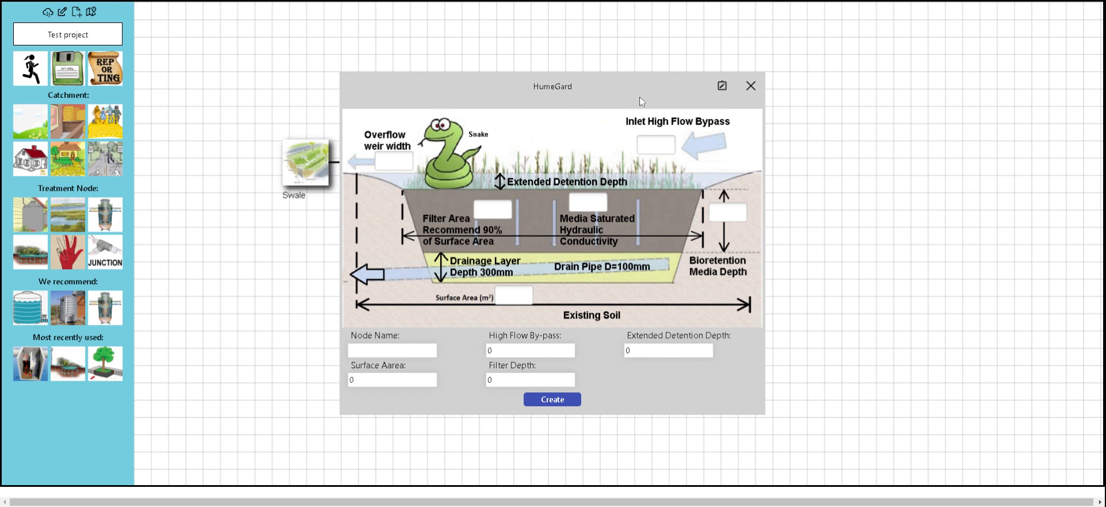
click(750, 86)
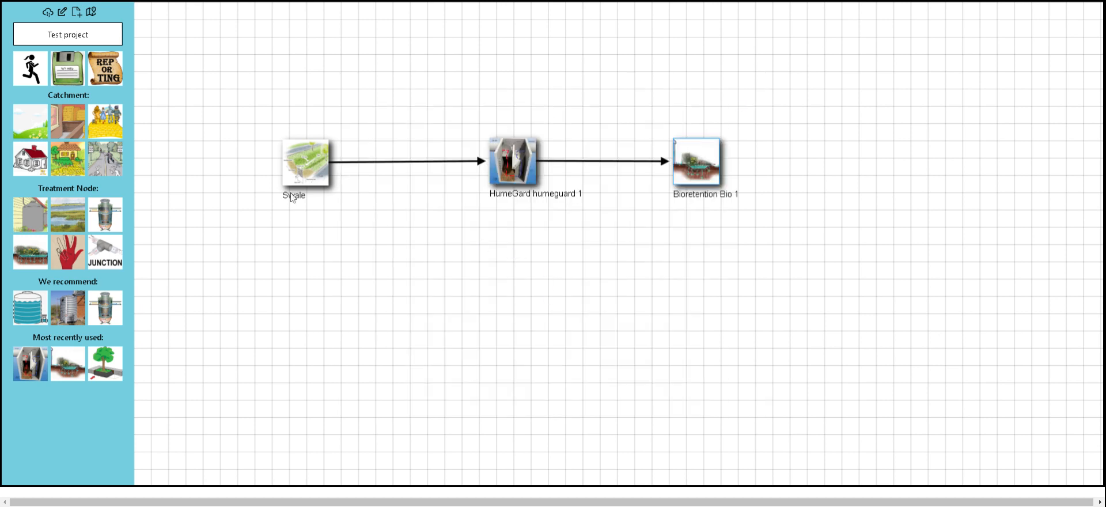
drag(241, 80, 806, 328)
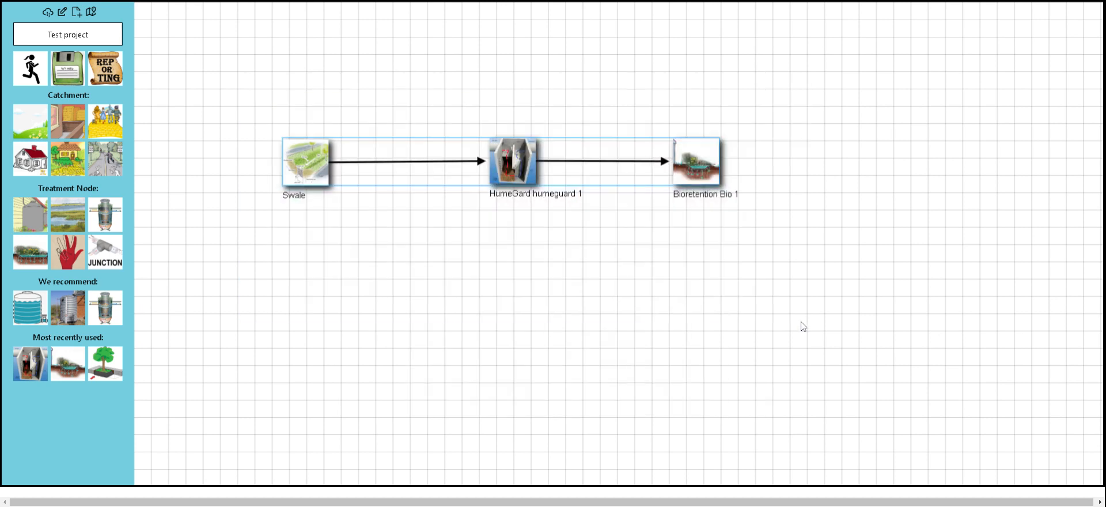
click(776, 261)
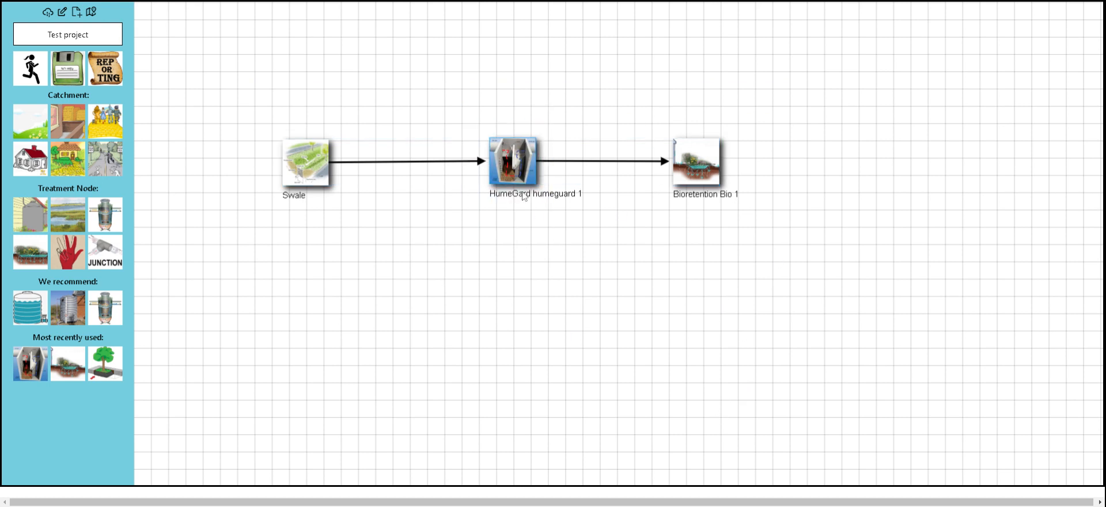
mouse_move(512, 167)
mouse_down()
mouse_move(522, 281)
mouse_move(530, 144)
mouse_move(523, 175)
mouse_up()
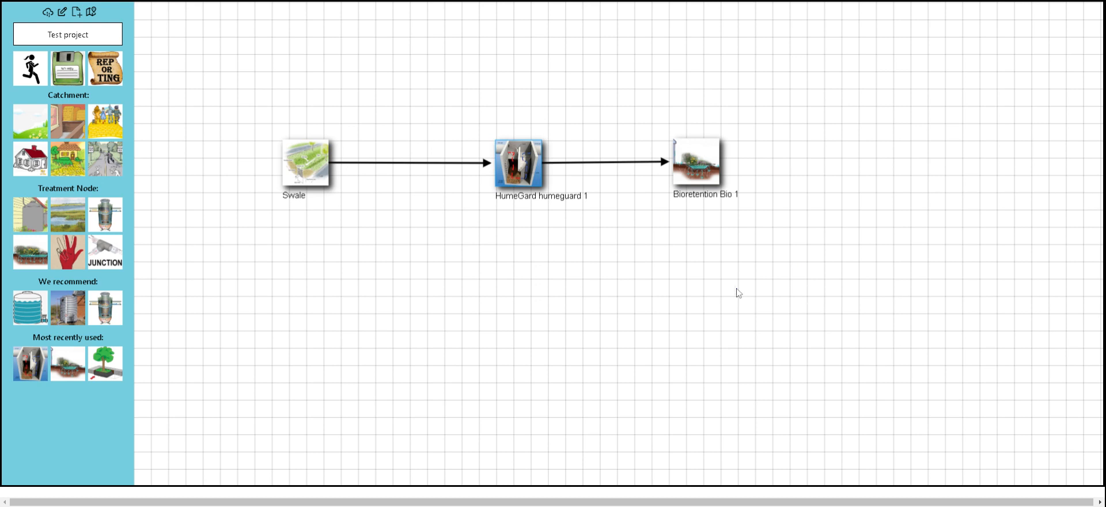